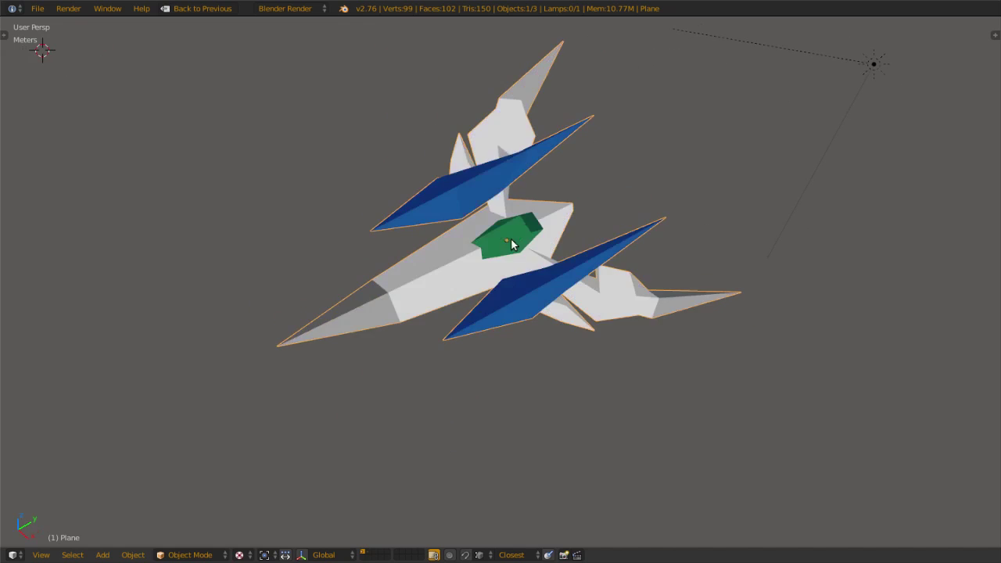
# Step: View the spaceship through the scene camera and restore the multi-pane Compositing layout
pyautogui.moveTo(512, 237)
pyautogui.mouseDown(button='middle')
pyautogui.moveTo(540, 216)
pyautogui.moveTo(556, 233)
pyautogui.moveTo(526, 226)
pyautogui.mouseUp(button='middle')
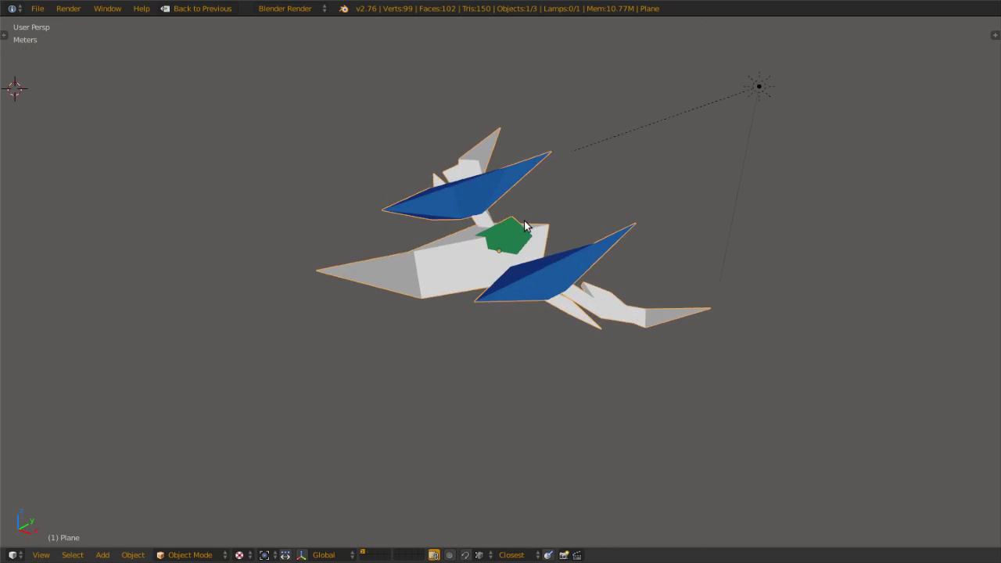
pyautogui.press('KP_0')
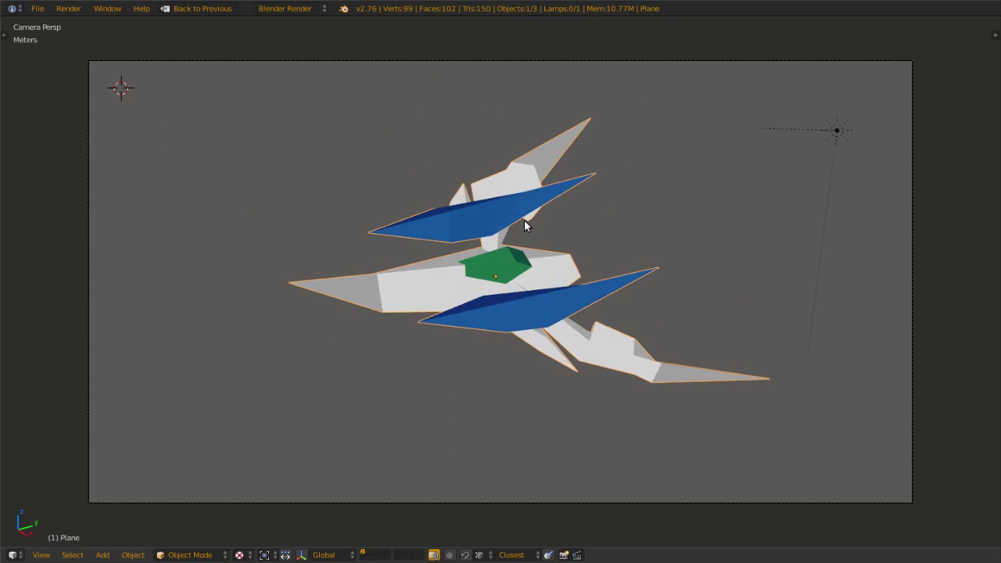
pyautogui.hotkey('ctrl', 'Up')
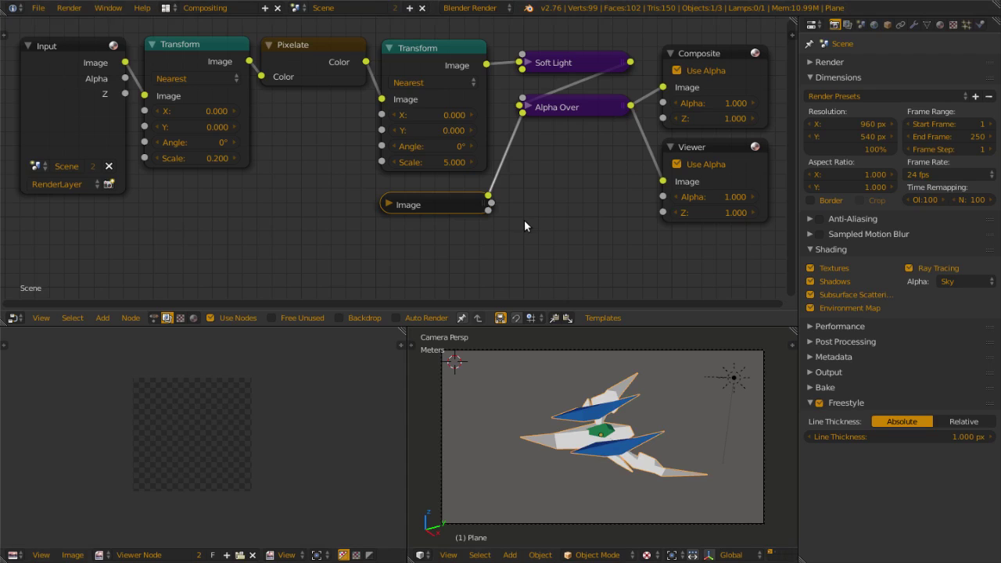
# Step: Examine the anti-aliasing, render layer and Freestyle line set settings, plus the line style's color and thickness
pyautogui.click(852, 219)
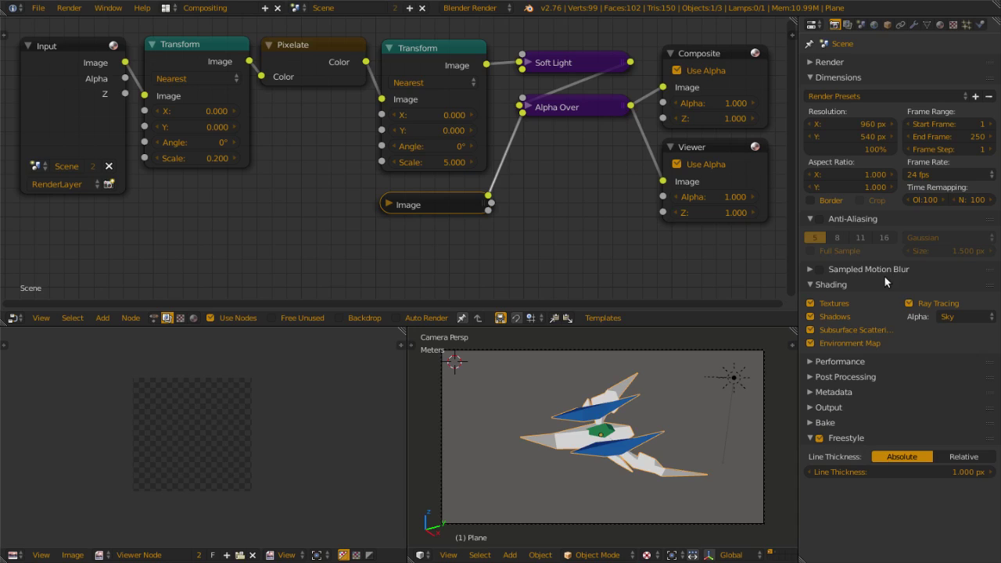
pyautogui.click(849, 24)
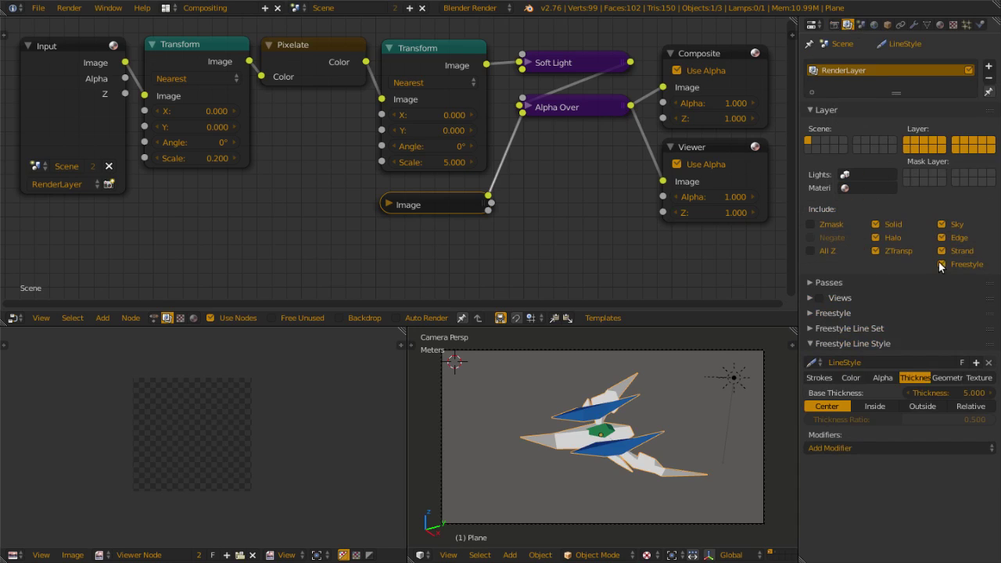
pyautogui.click(844, 110)
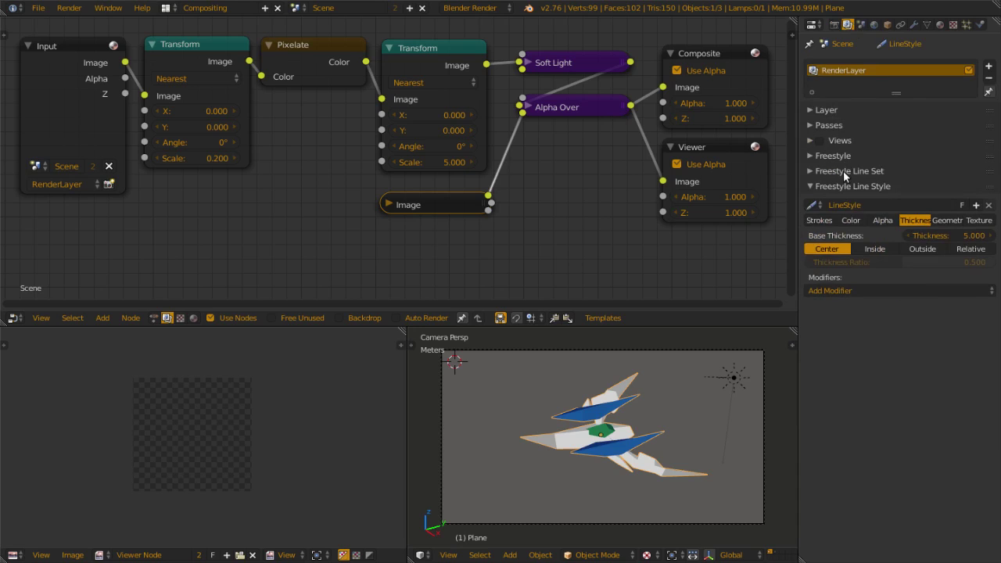
pyautogui.click(843, 170)
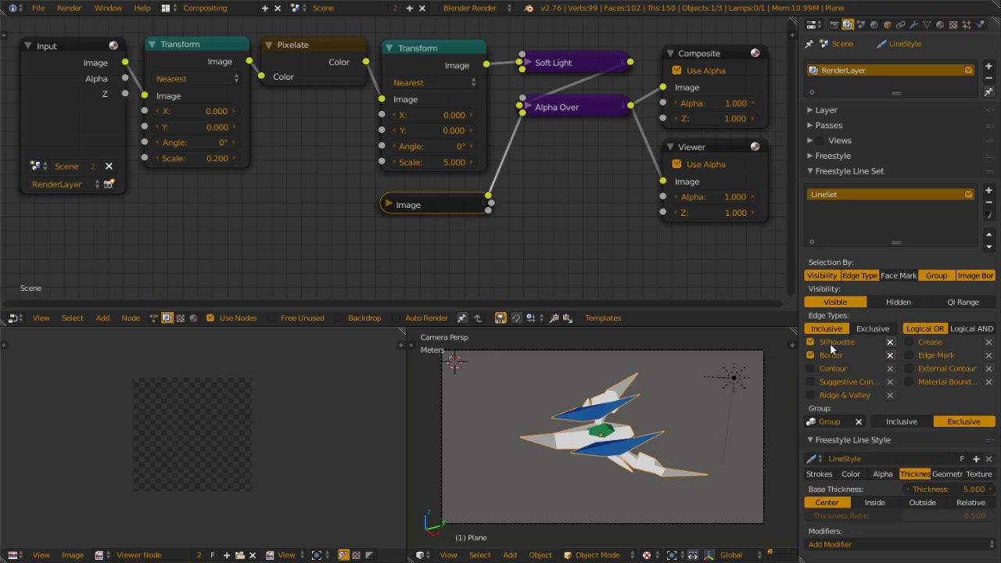
pyautogui.click(835, 172)
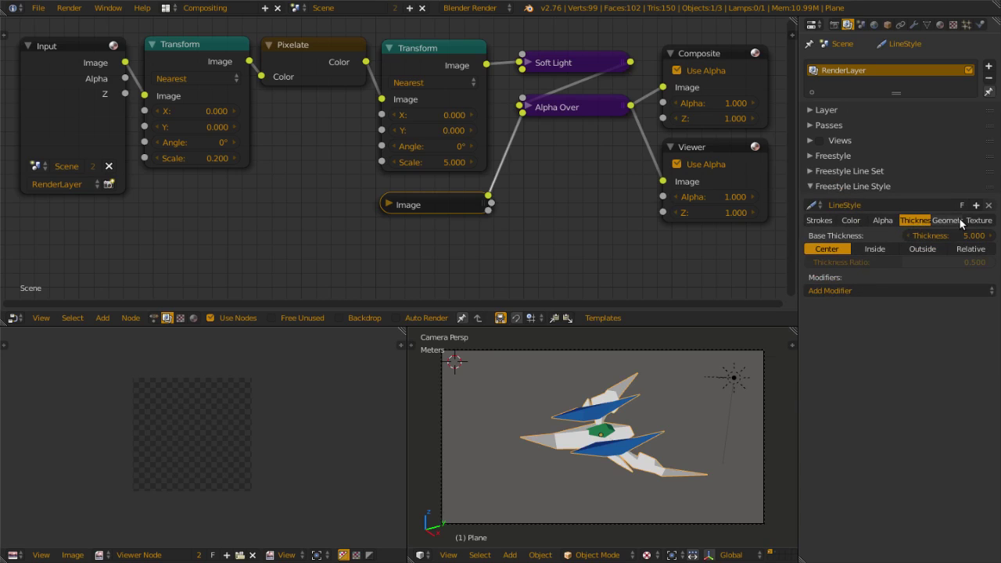
pyautogui.click(851, 220)
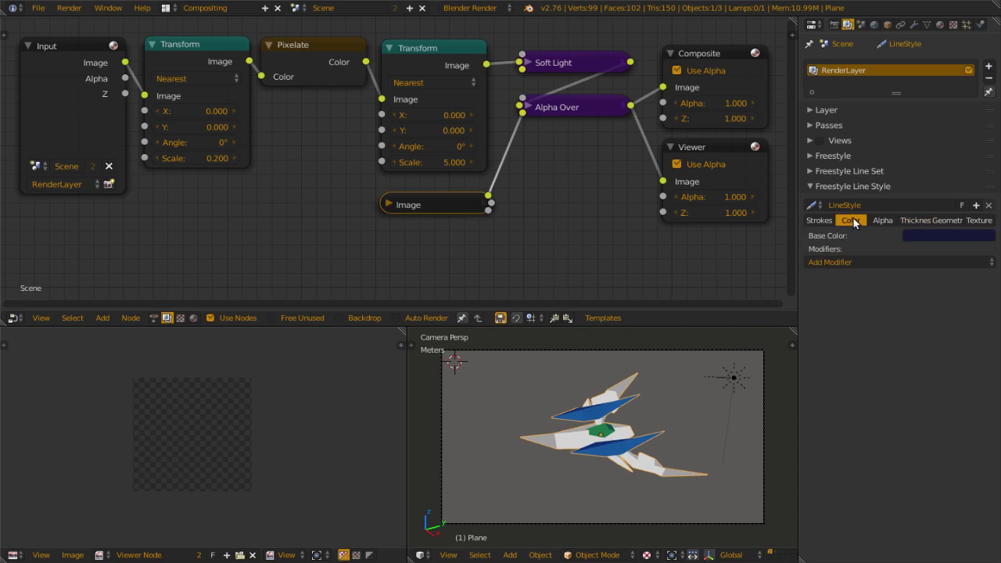
pyautogui.click(911, 219)
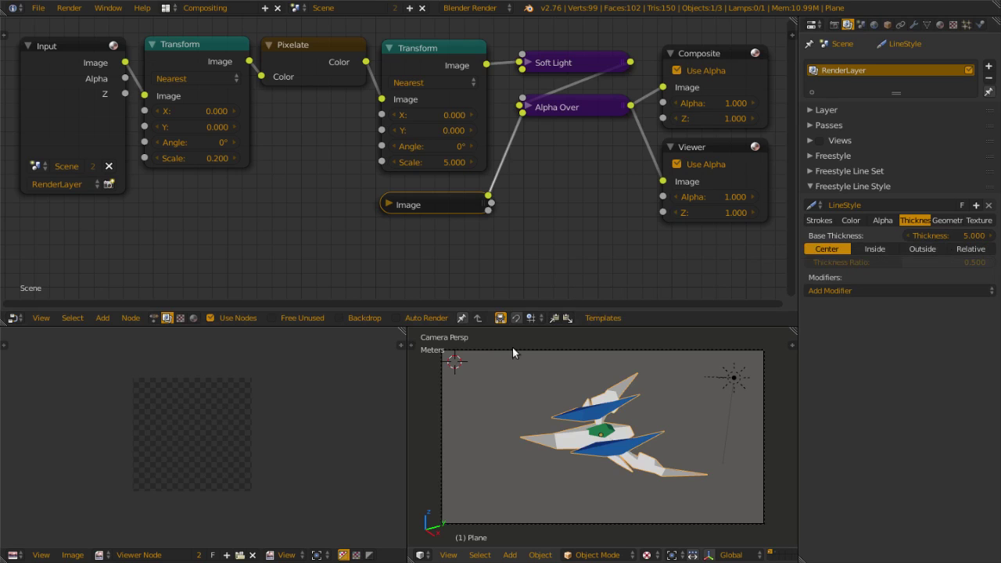
# Step: Render the current frame and return to the compositing node tree
pyautogui.press('F12')
pyautogui.press('Escape')
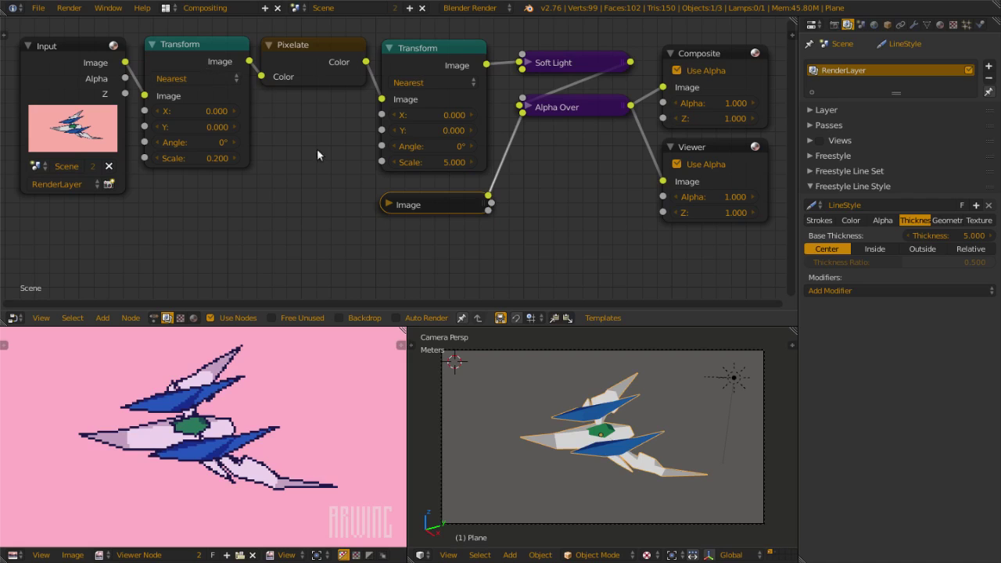
# Step: Examine the chain of the first Transform, the Pixelate and the second Transform node
pyautogui.click(182, 56)
pyautogui.keyDown('shift'); pyautogui.click(294, 49); pyautogui.keyUp('shift')
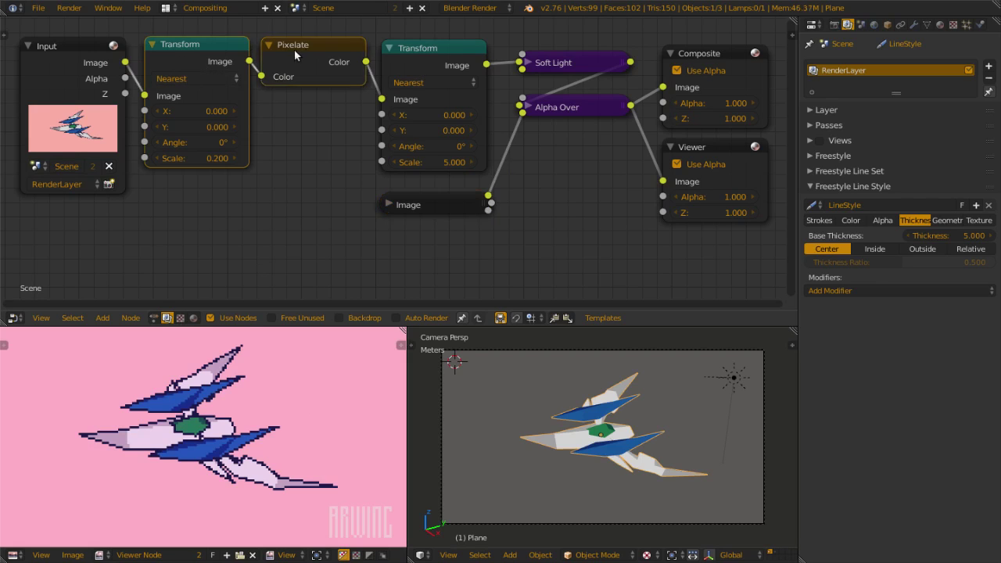
pyautogui.keyDown('shift'); pyautogui.click(424, 53); pyautogui.keyUp('shift')
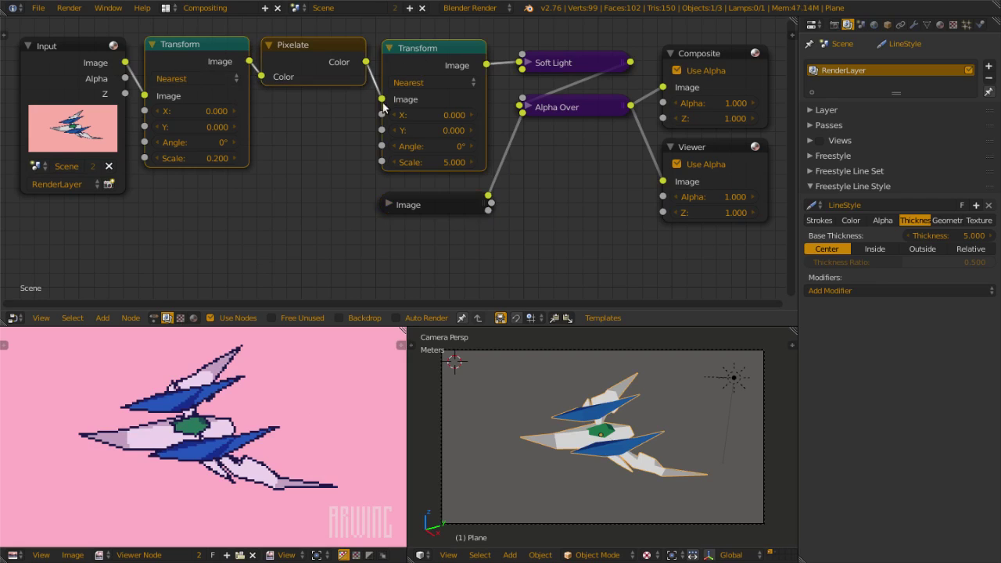
pyautogui.click(178, 53)
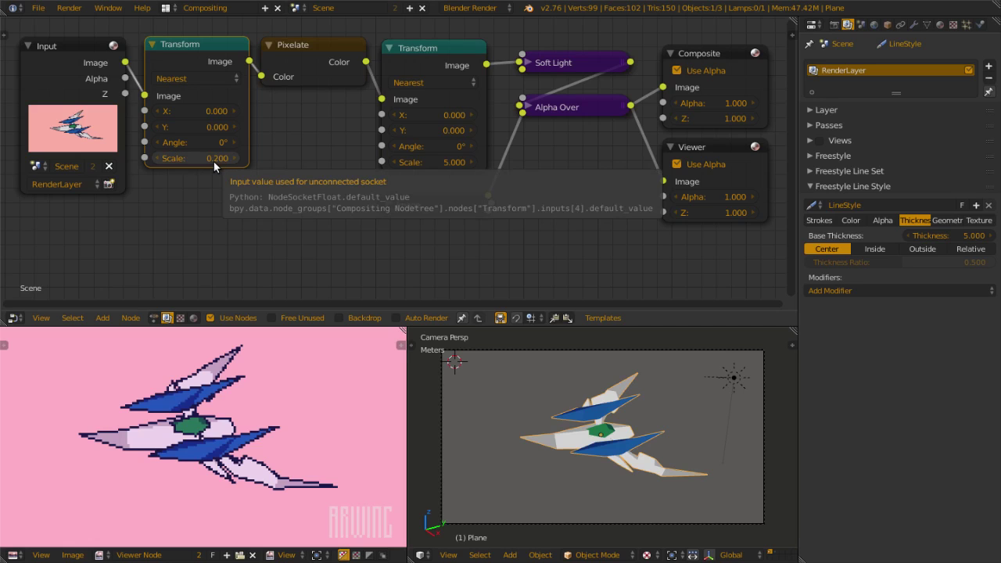
pyautogui.click(293, 54)
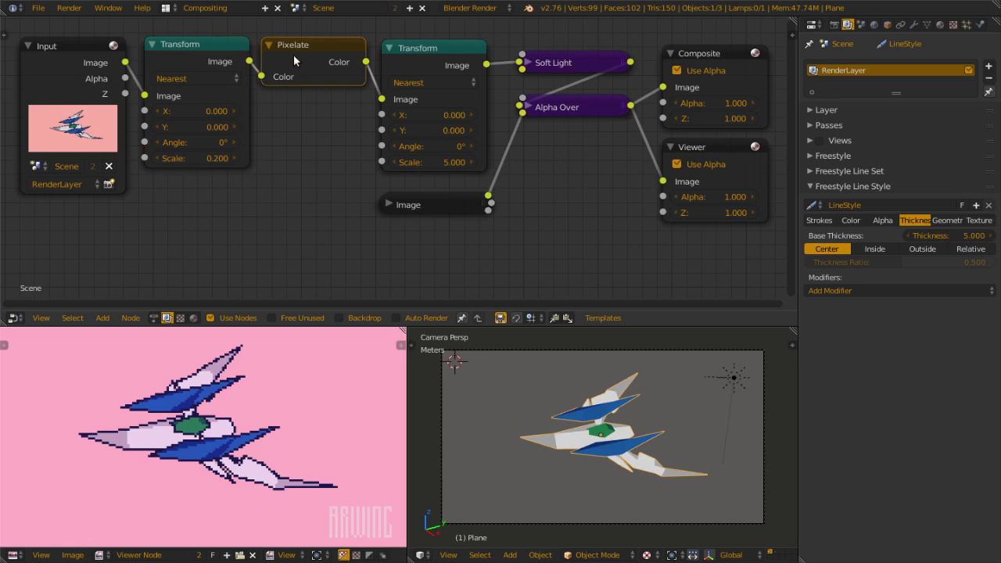
pyautogui.click(419, 60)
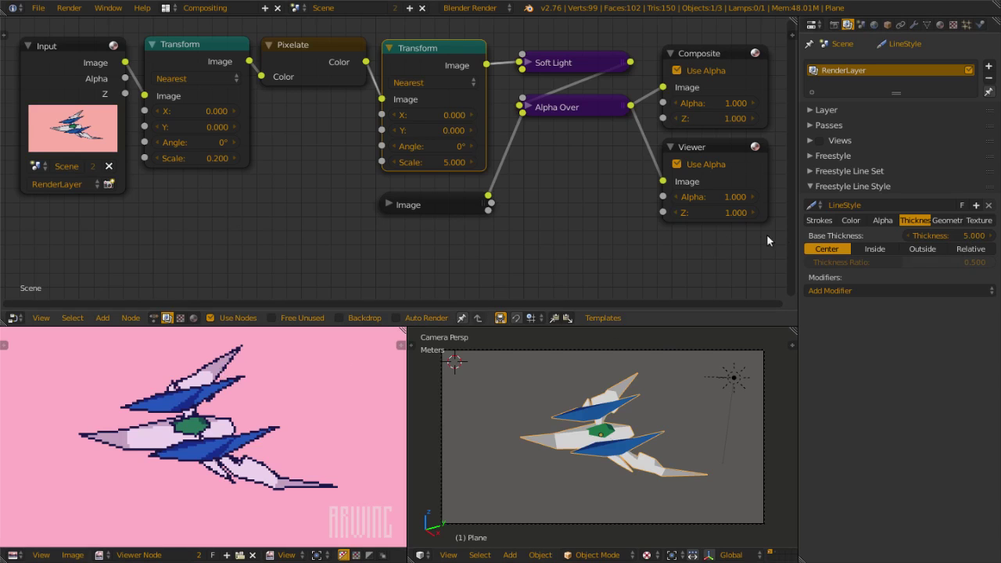
# Step: Set the Freestyle line style's base thickness to 10
pyautogui.click(937, 236)
pyautogui.write('10')
pyautogui.press('Return')
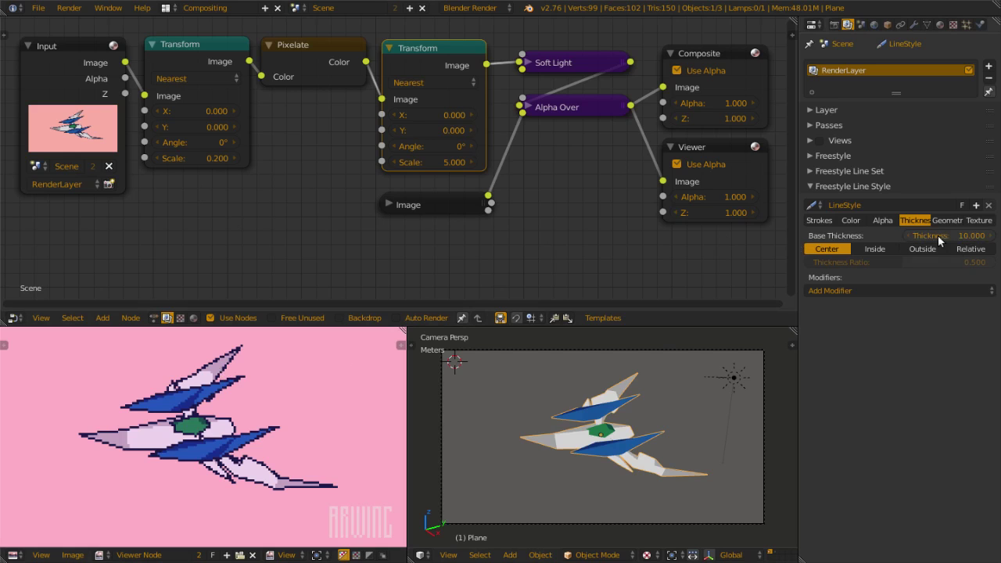
# Step: Restrict the Freestyle line set's edge types to Contour by disabling Silhouette and Border
pyautogui.click(854, 171)
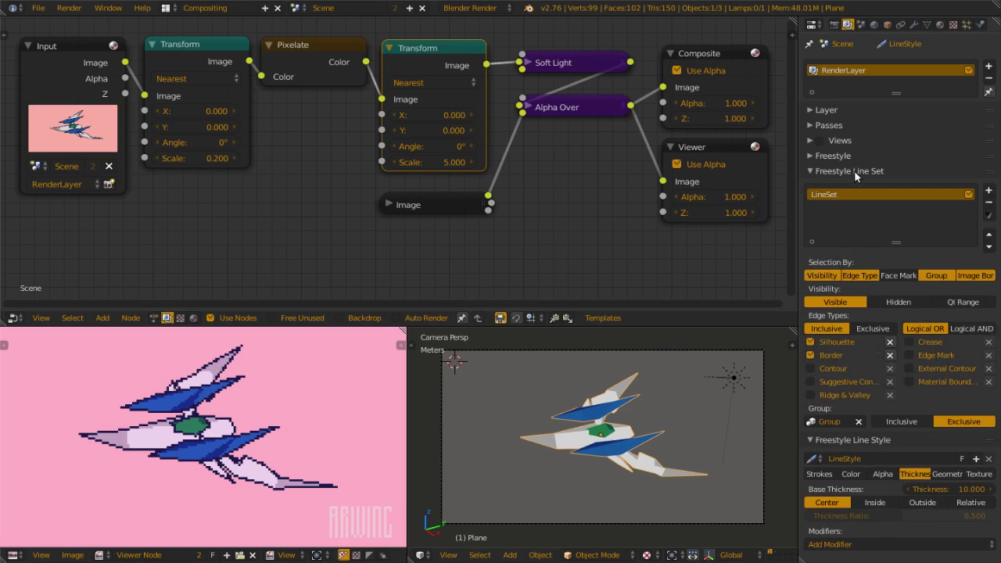
pyautogui.moveTo(830, 338); pyautogui.dragTo(829, 356)
pyautogui.click(833, 368)
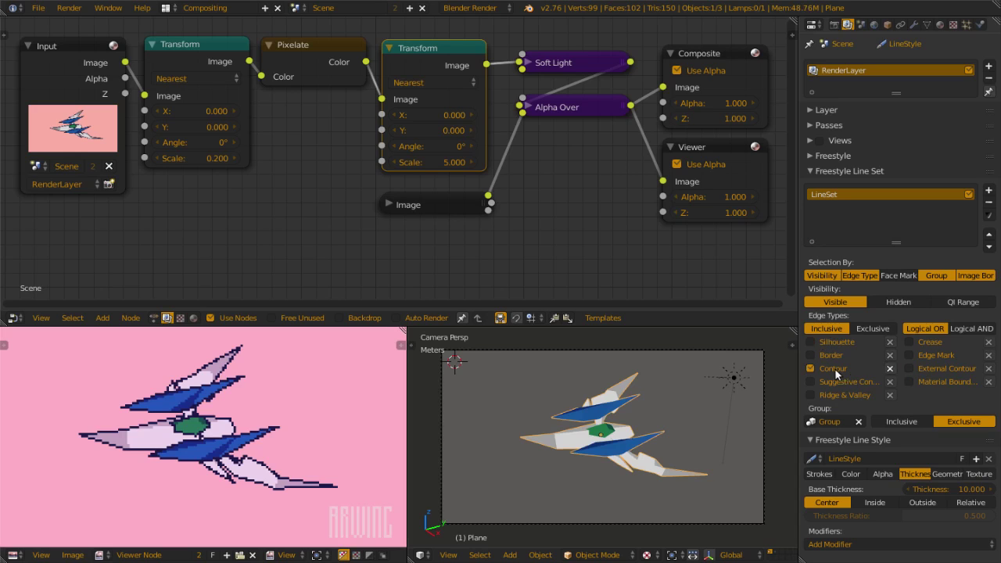
pyautogui.click(820, 170)
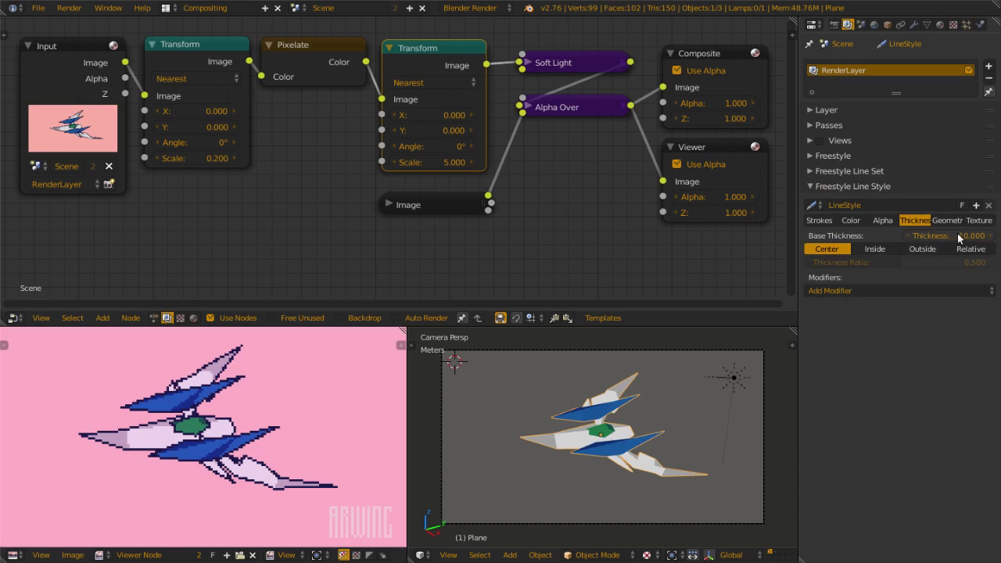
# Step: Set the first Transform node's scale to 0.1 and preview that node's output in the Viewer
pyautogui.click(212, 158)
pyautogui.write('0.2')
pyautogui.press('Return')
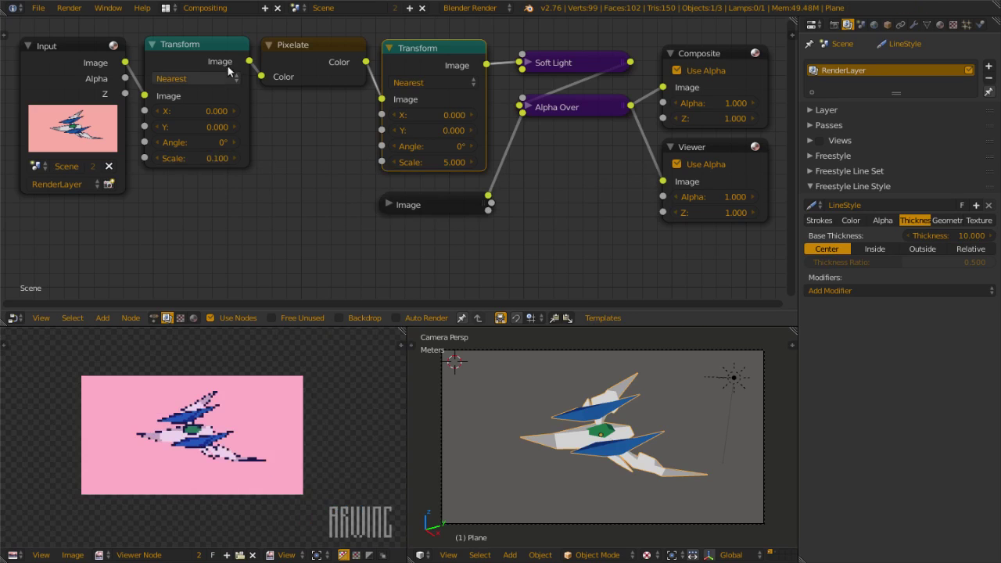
pyautogui.keyDown('ctrl'); pyautogui.keyDown('shift'); pyautogui.click(204, 51); pyautogui.keyUp('shift'); pyautogui.keyUp('ctrl')
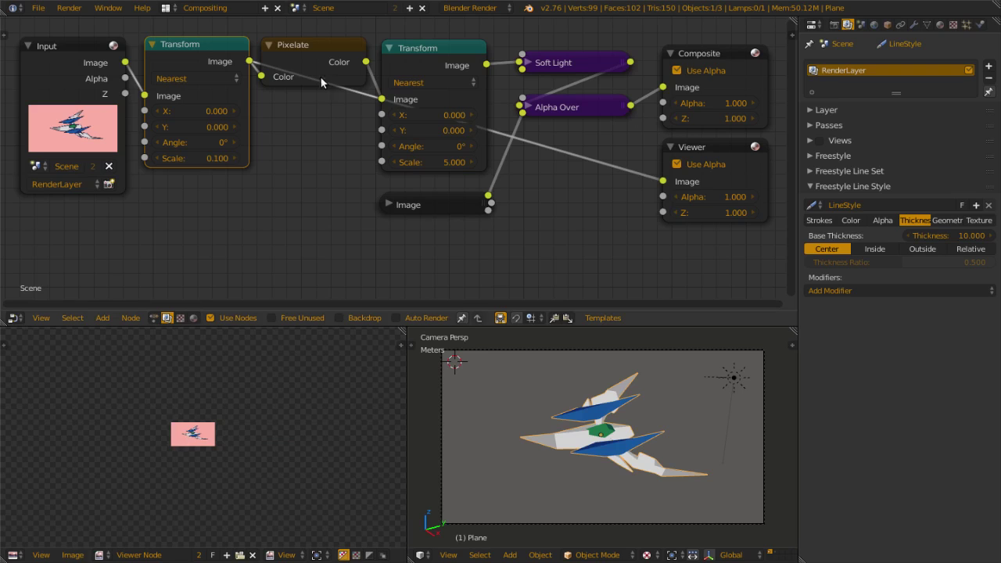
# Step: Connect the second Transform node's output to the Viewer and set its scale to 10
pyautogui.keyDown('ctrl'); pyautogui.keyDown('shift'); pyautogui.click(407, 60); pyautogui.keyUp('shift'); pyautogui.keyUp('ctrl')
pyautogui.click(415, 162)
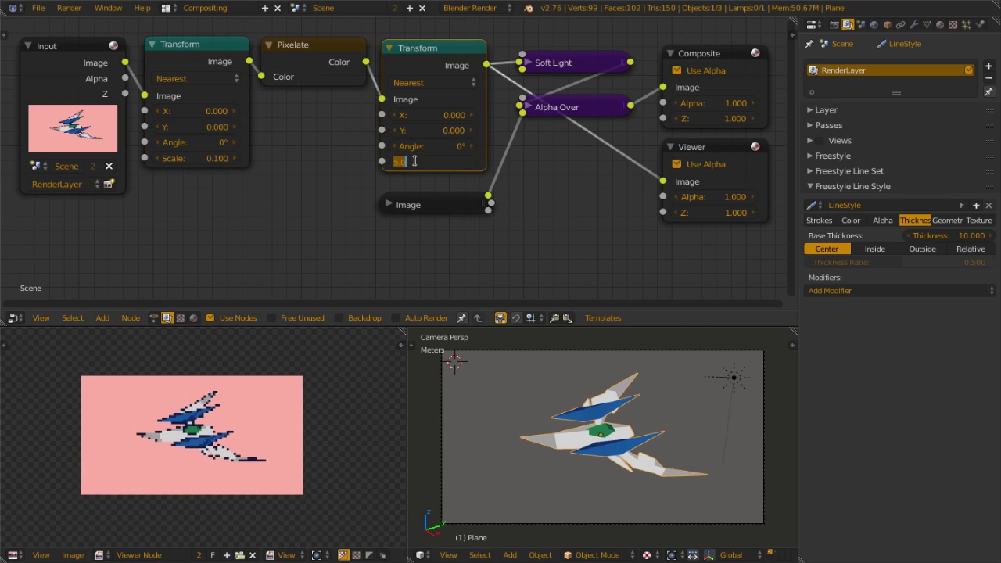
pyautogui.write('10')
pyautogui.press('Return')
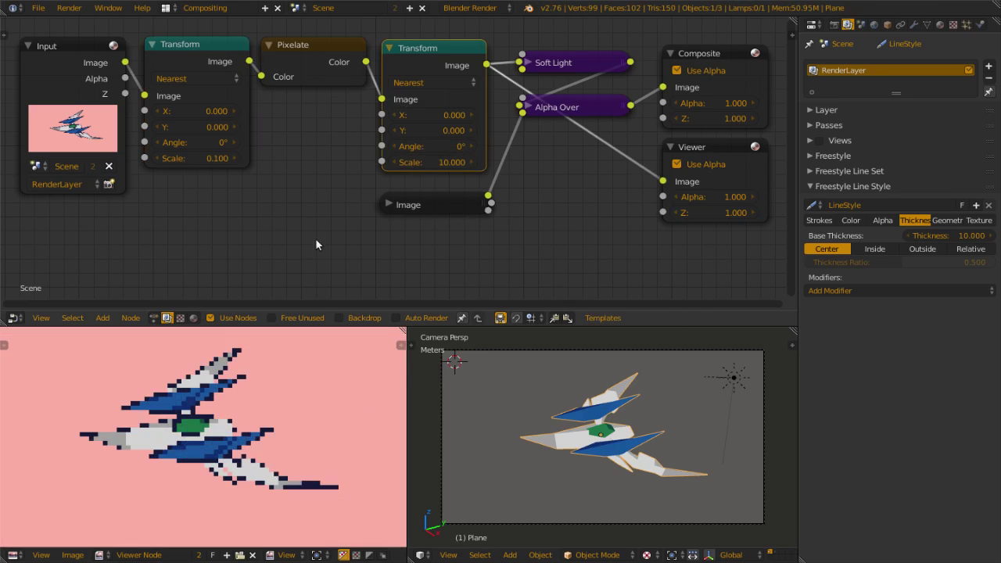
# Step: Render the frame again with the thicker outlines and coarser pixels, and return to the node tree
pyautogui.press('F12')
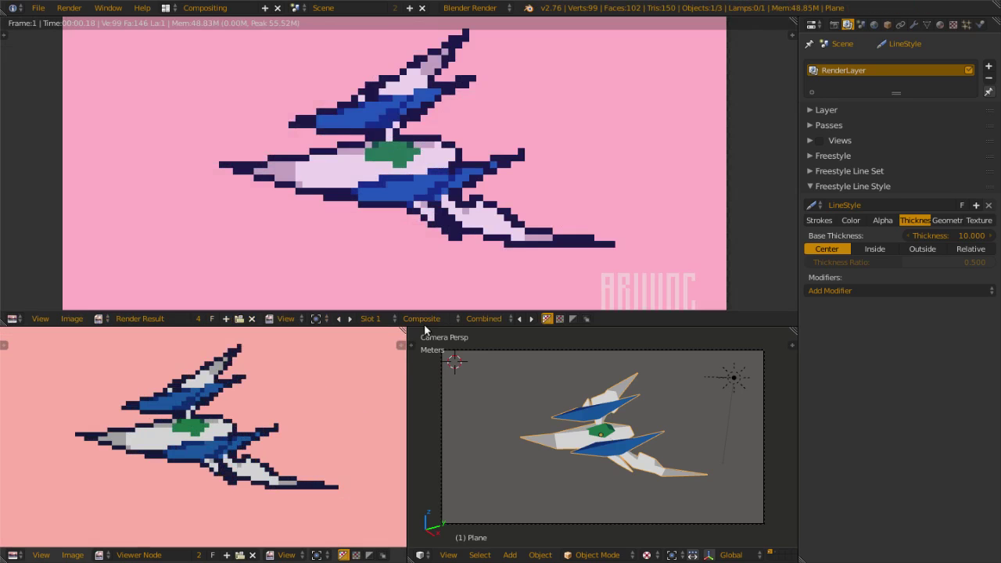
pyautogui.press('Escape')
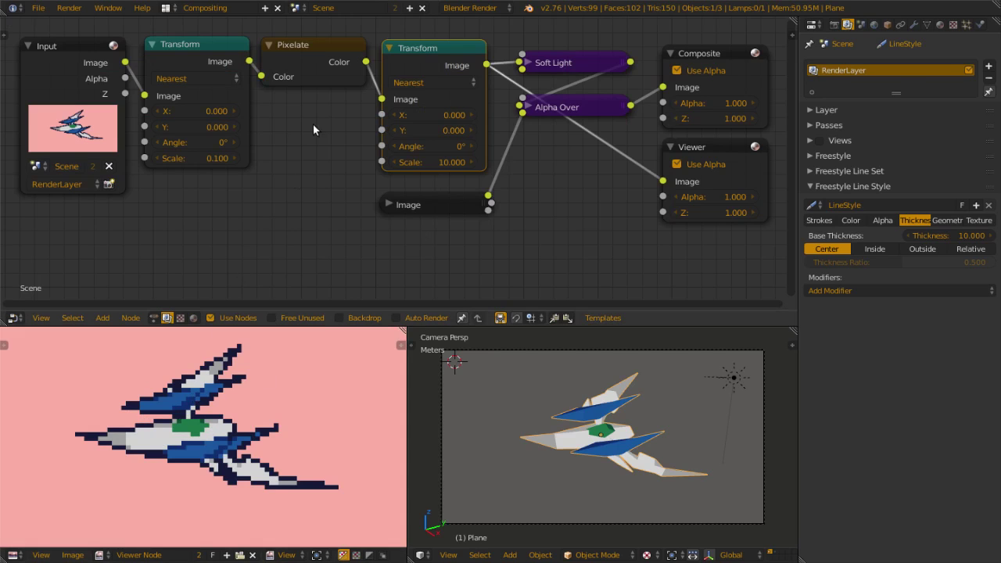
# Step: Choose Nearest as the filter method of the first Transform node
pyautogui.click(198, 51)
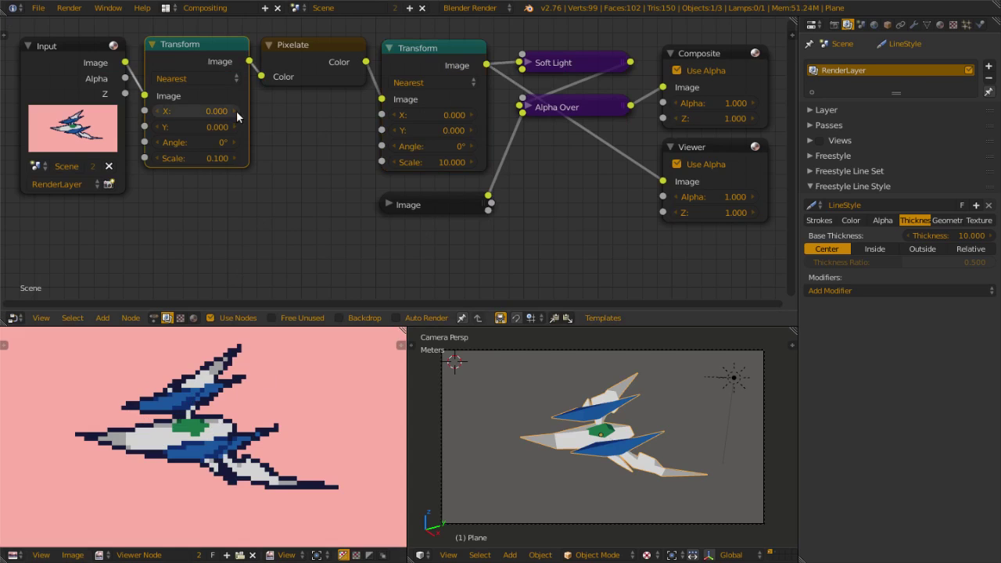
pyautogui.click(172, 78)
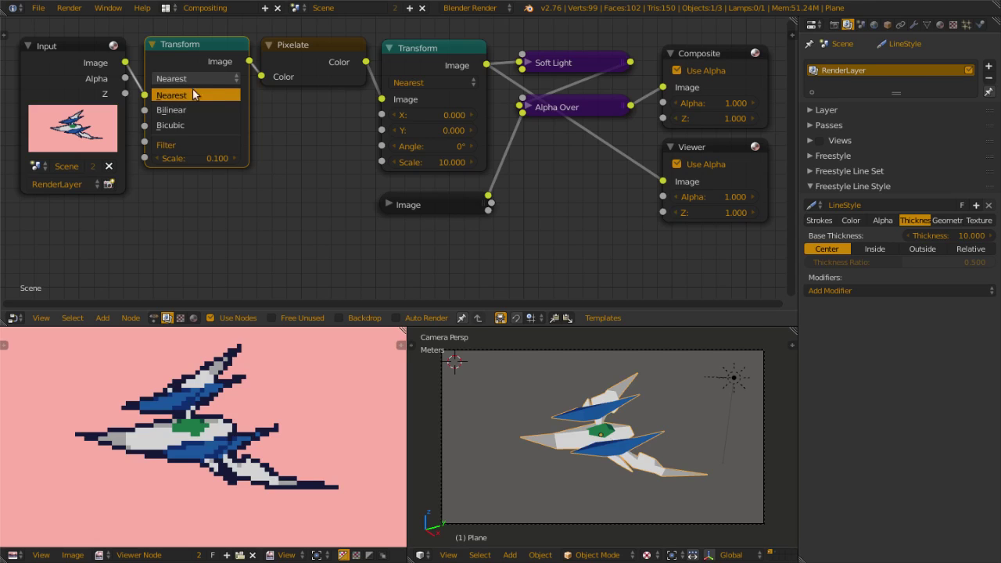
pyautogui.click(193, 96)
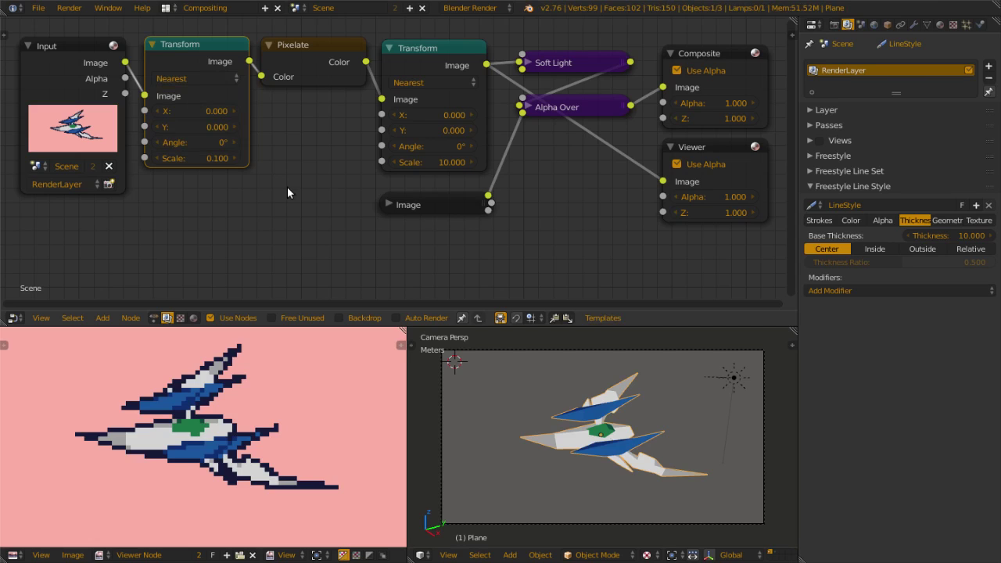
# Step: Add a Scale distort node below the Pixelate node and delete it again
pyautogui.hotkey('shift', 'a')
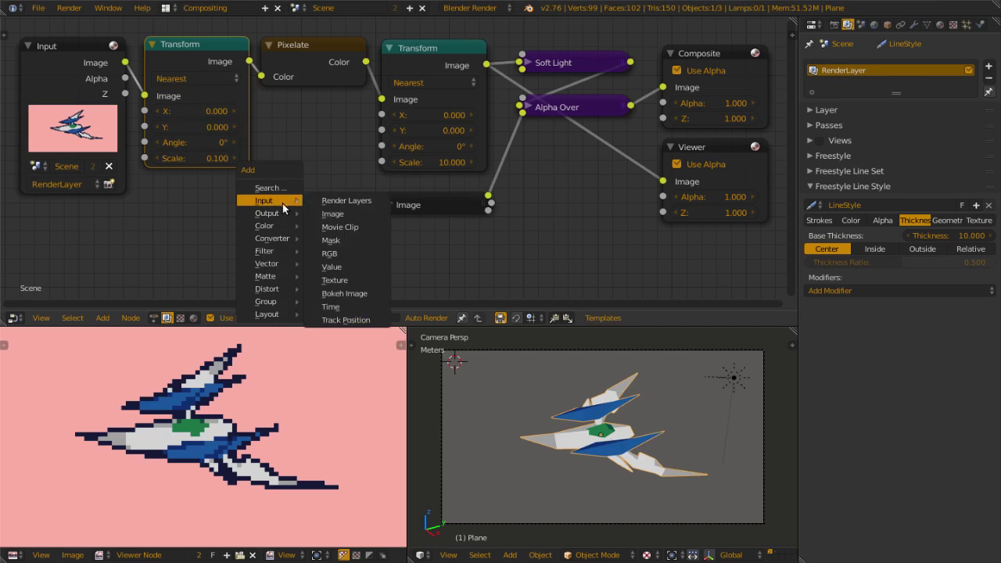
pyautogui.moveTo(279, 265)
pyautogui.moveTo(290, 290)
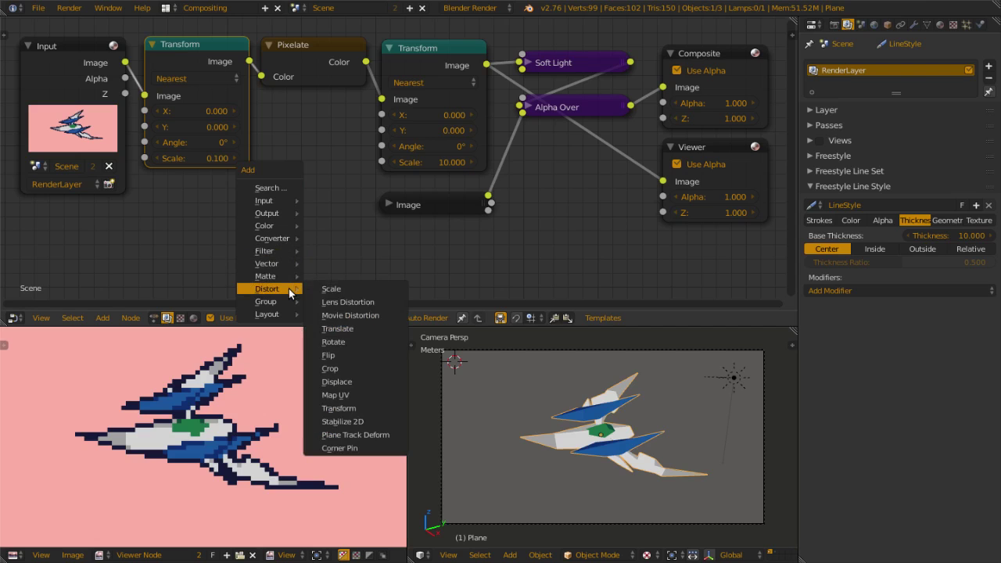
pyautogui.click(334, 289)
pyautogui.click(244, 177)
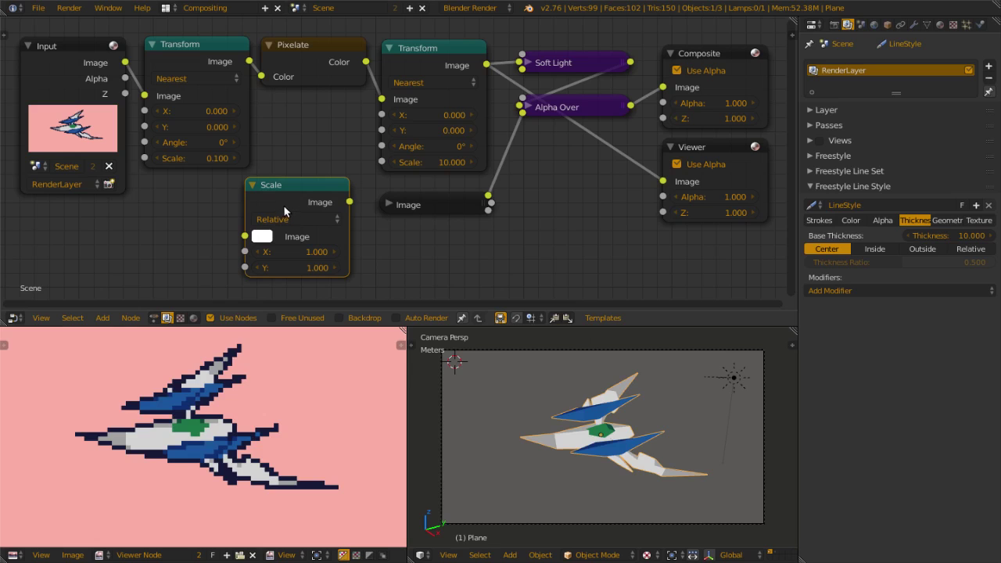
pyautogui.press('x')
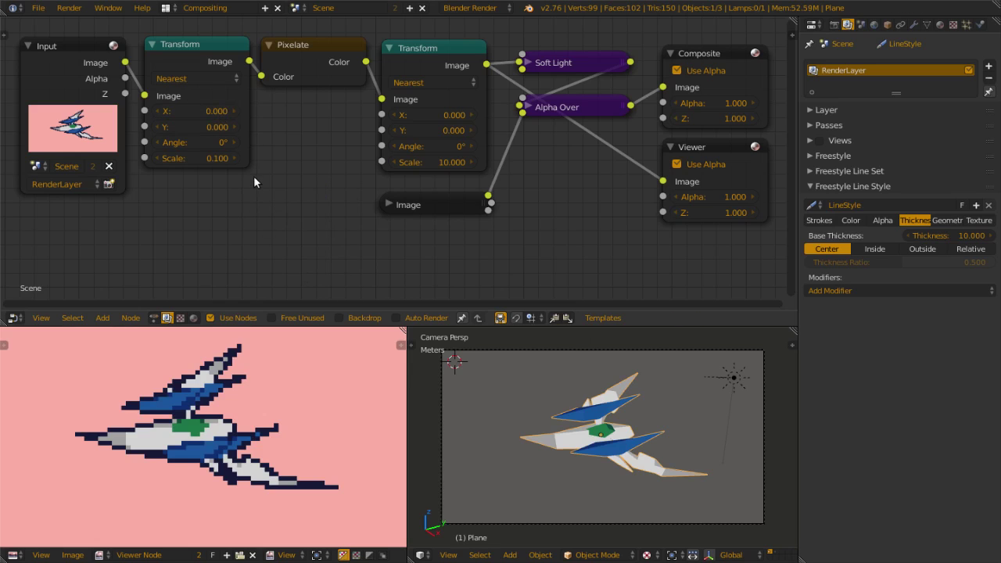
# Step: Review the filter methods offered by the first Transform node and keep Nearest
pyautogui.click(189, 80)
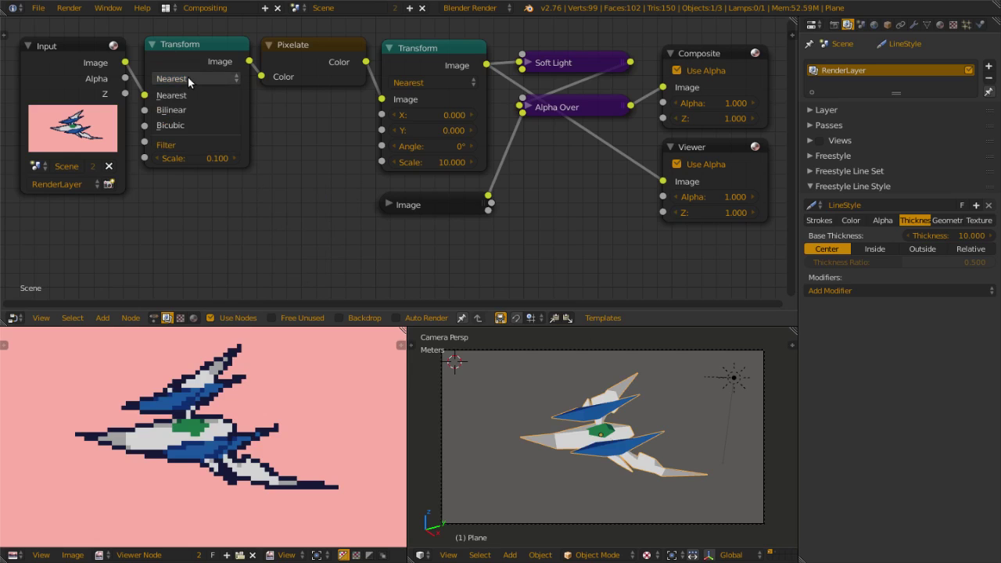
pyautogui.click(208, 91)
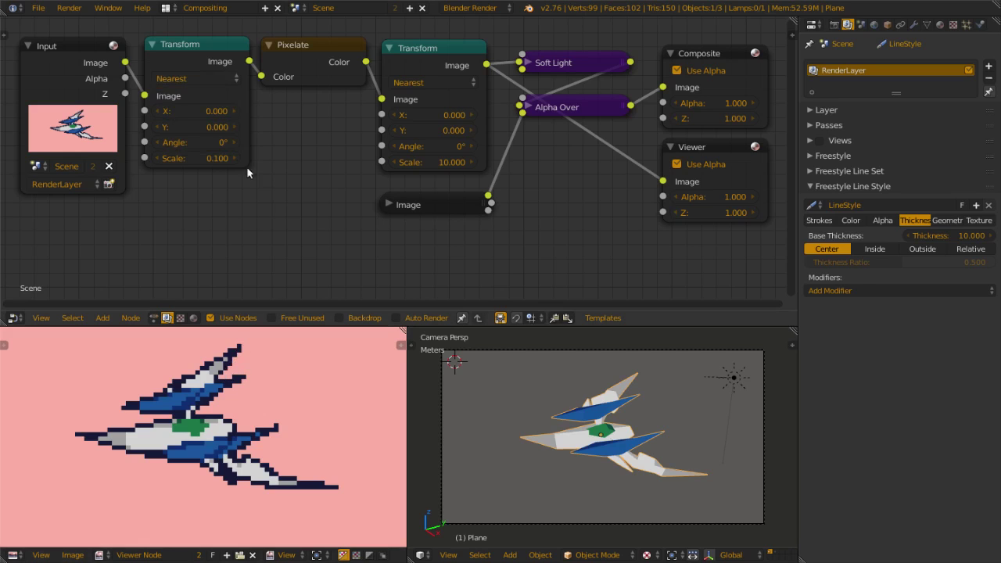
# Step: Try Bicubic as the first Transform node's filter and preview the outputs of the first and second Transform nodes
pyautogui.click(194, 79)
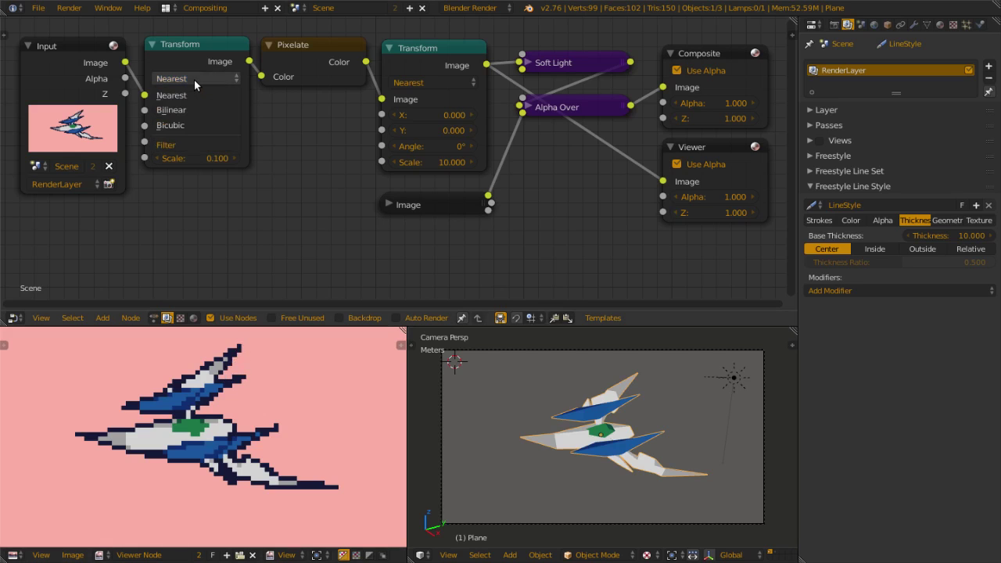
pyautogui.click(184, 123)
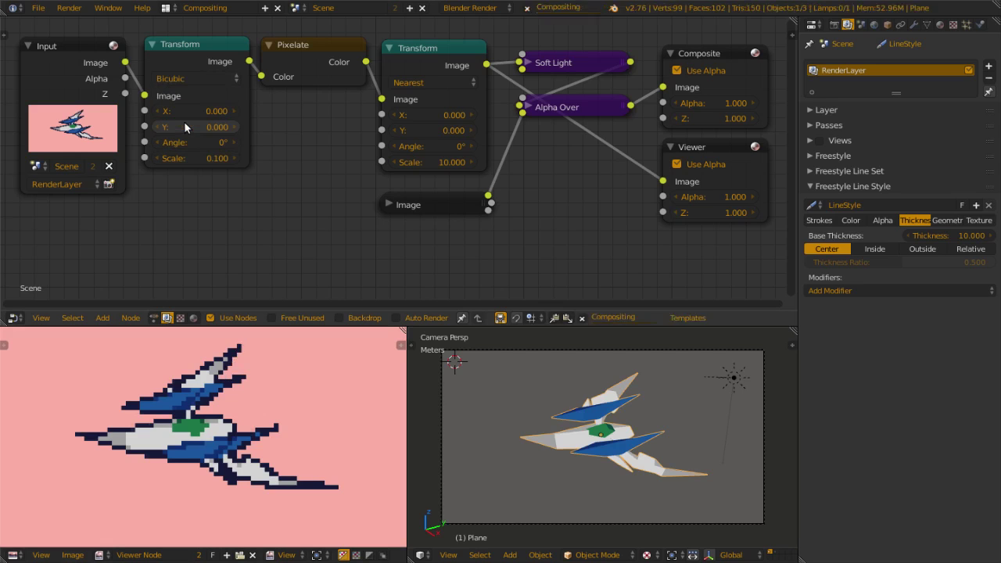
pyautogui.keyDown('ctrl'); pyautogui.keyDown('shift'); pyautogui.click(202, 65); pyautogui.keyUp('shift'); pyautogui.keyUp('ctrl')
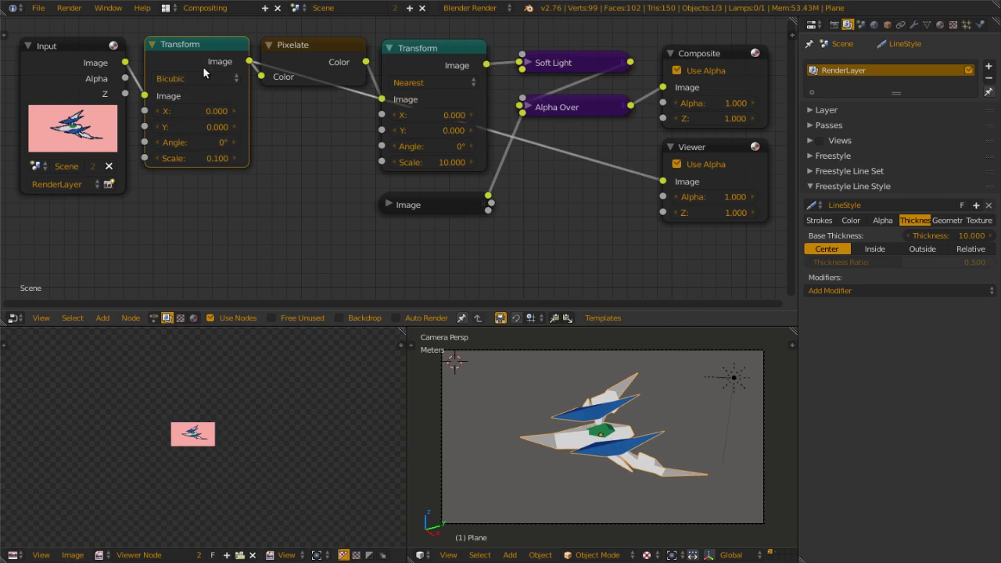
pyautogui.keyDown('ctrl'); pyautogui.keyDown('shift'); pyautogui.click(404, 58); pyautogui.keyUp('shift'); pyautogui.keyUp('ctrl')
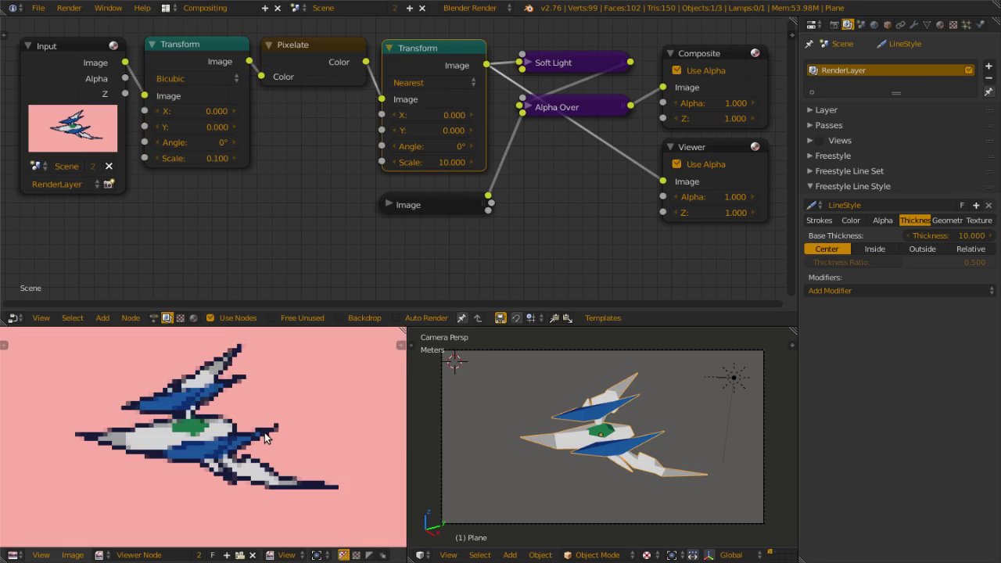
# Step: Set the first Transform node's filter to Nearest and preview the outputs of both Transform nodes again
pyautogui.click(204, 77)
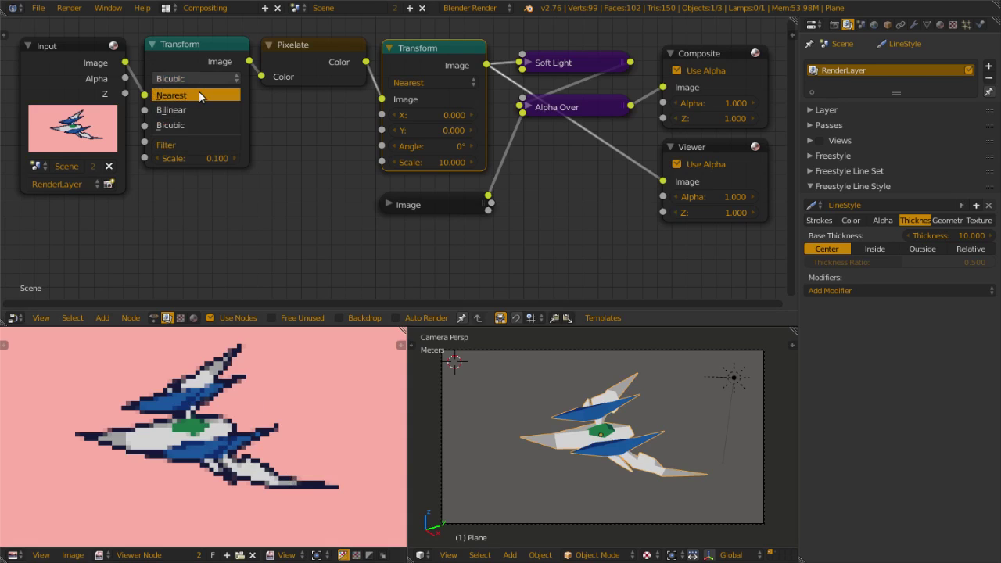
pyautogui.click(199, 95)
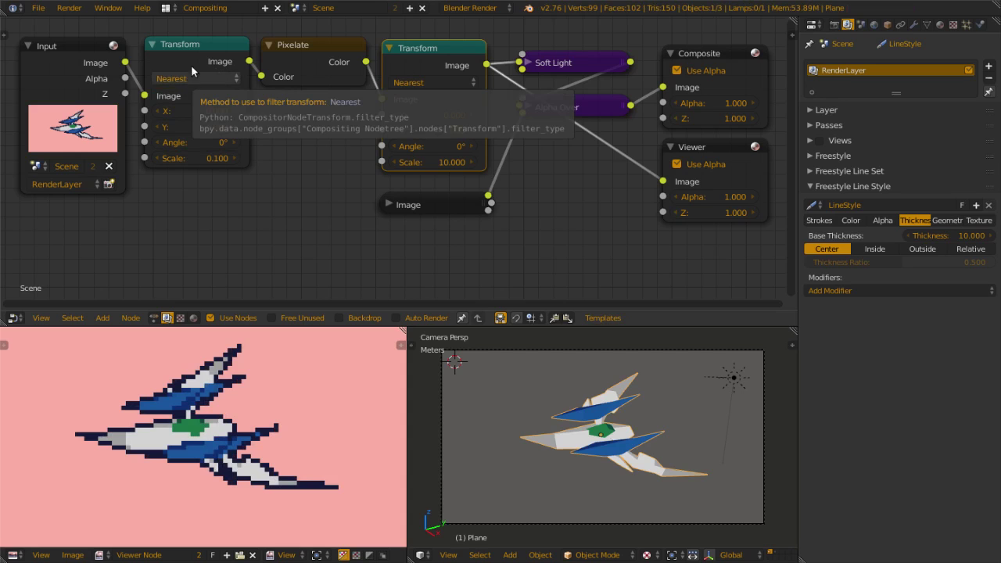
pyautogui.keyDown('ctrl'); pyautogui.keyDown('shift'); pyautogui.click(192, 55); pyautogui.keyUp('shift'); pyautogui.keyUp('ctrl')
pyautogui.keyDown('ctrl'); pyautogui.keyDown('shift'); pyautogui.click(434, 67); pyautogui.keyUp('shift'); pyautogui.keyUp('ctrl')
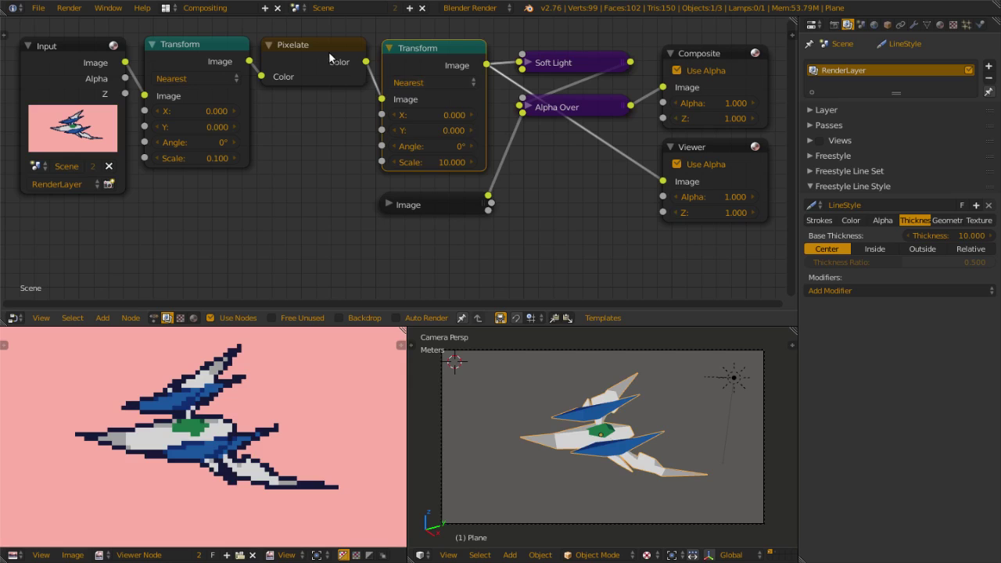
# Step: Mute the Pixelate node to compare the image without it, and unmute it again
pyautogui.click(298, 54)
pyautogui.press('g')
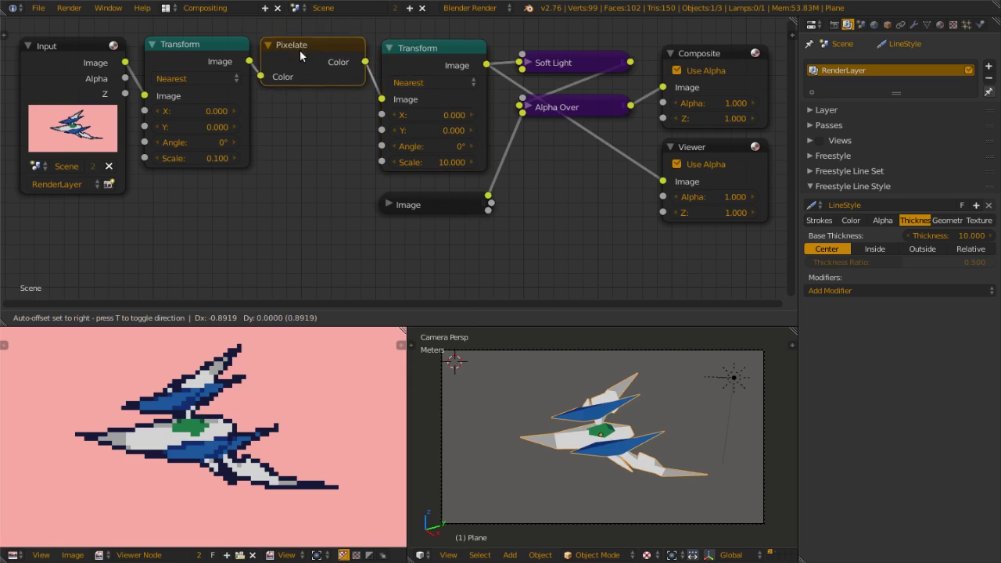
pyautogui.click(300, 46)
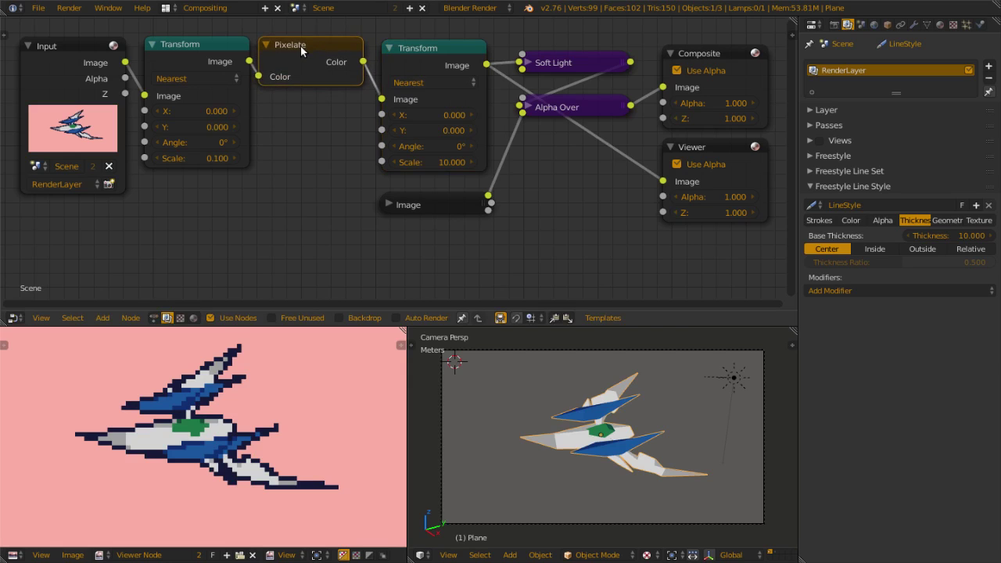
pyautogui.press('m')
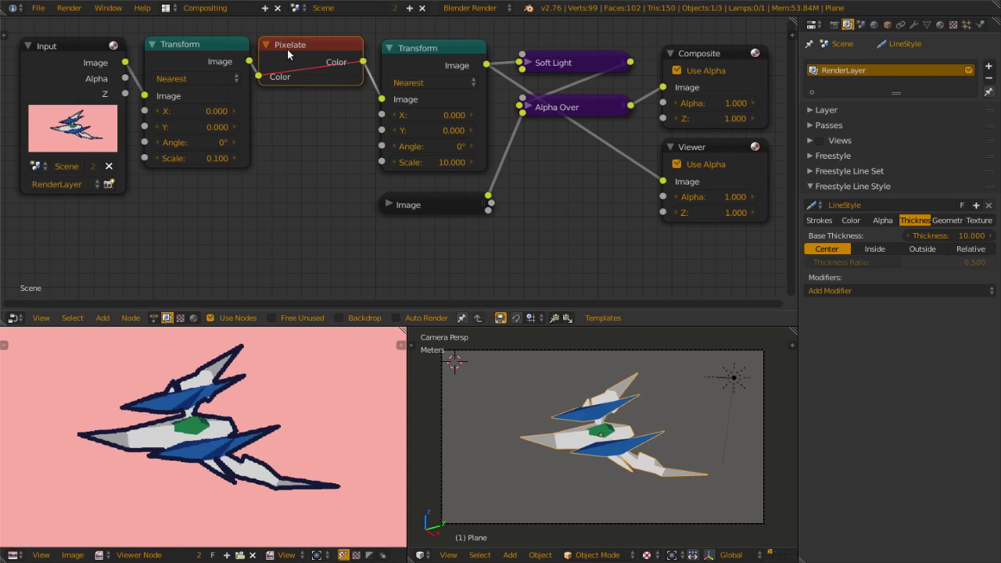
pyautogui.press('g')
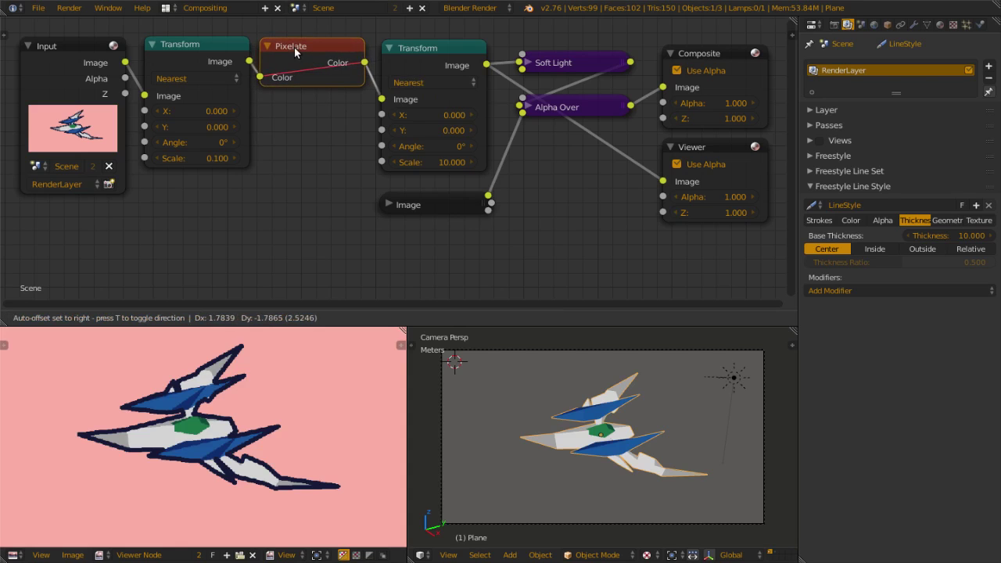
pyautogui.click(294, 45)
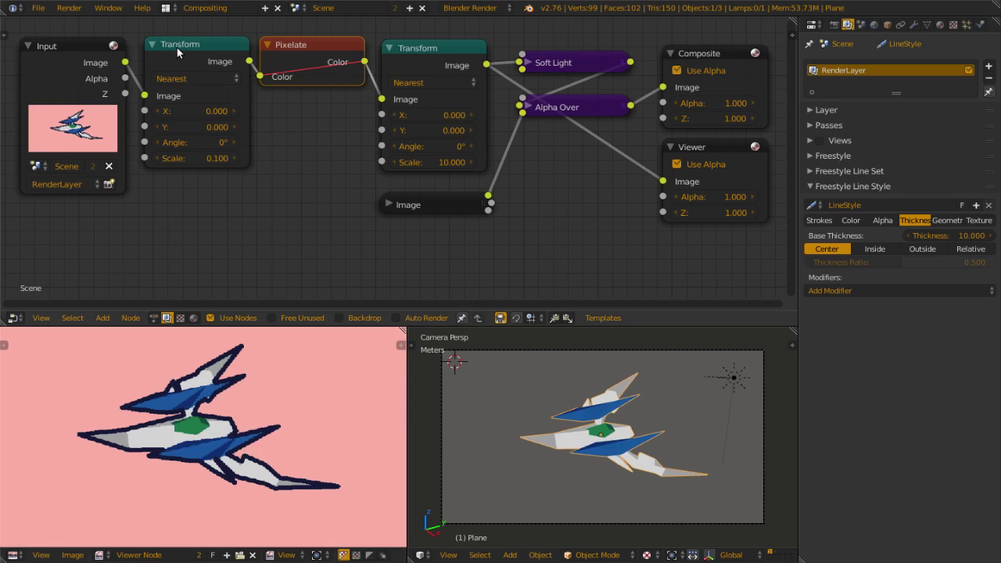
pyautogui.press('m')
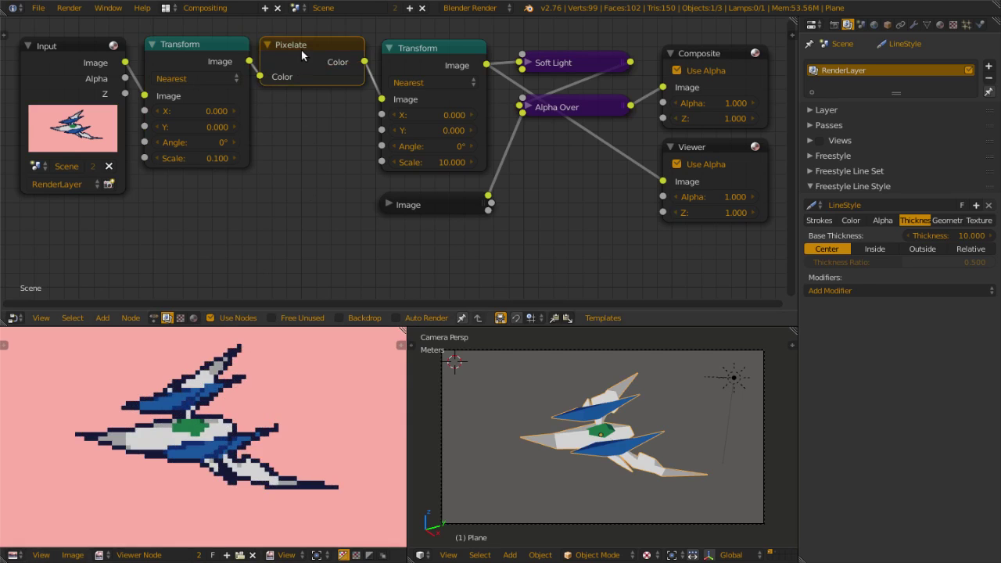
pyautogui.moveTo(301, 50); pyautogui.dragTo(305, 47)
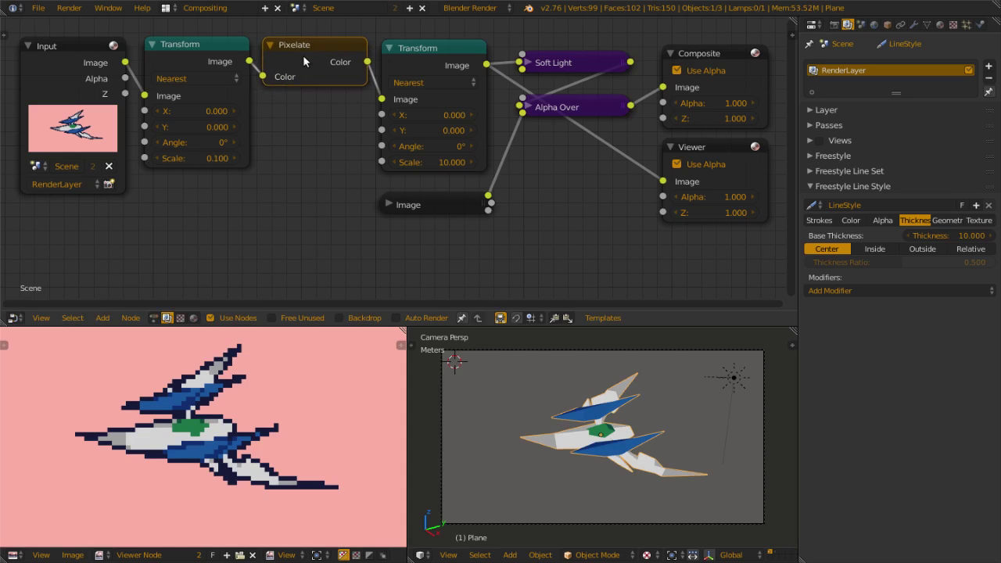
# Step: Preview the output of the Soft Light node and that of the Alpha Over node in the viewer
pyautogui.click(409, 58)
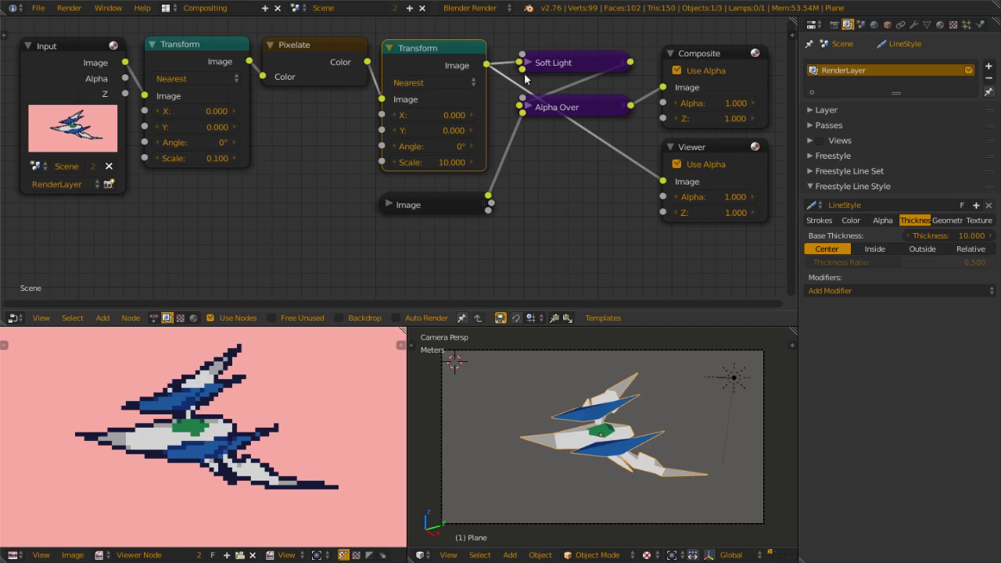
pyautogui.keyDown('ctrl'); pyautogui.keyDown('shift'); pyautogui.click(574, 62); pyautogui.keyUp('shift'); pyautogui.keyUp('ctrl')
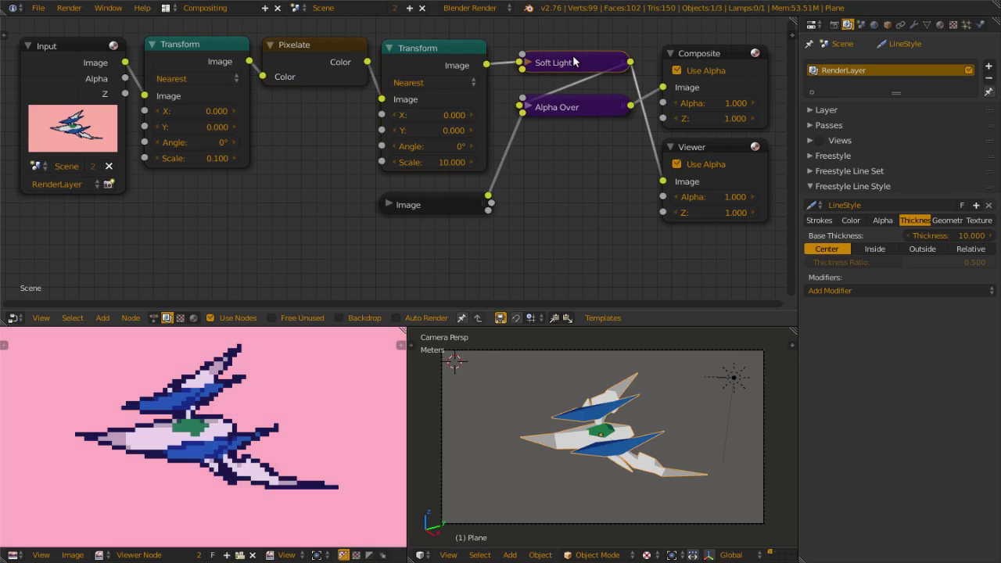
pyautogui.keyDown('ctrl'); pyautogui.keyDown('shift'); pyautogui.click(566, 108); pyautogui.keyUp('shift'); pyautogui.keyUp('ctrl')
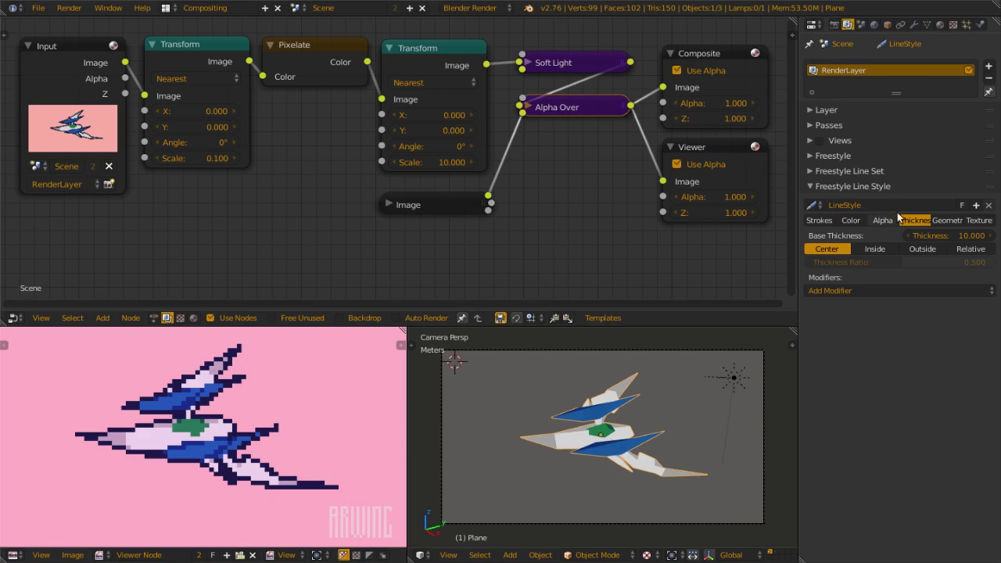
# Step: Set the alpha mode in the scene's render shading settings to Transparent
pyautogui.click(836, 25)
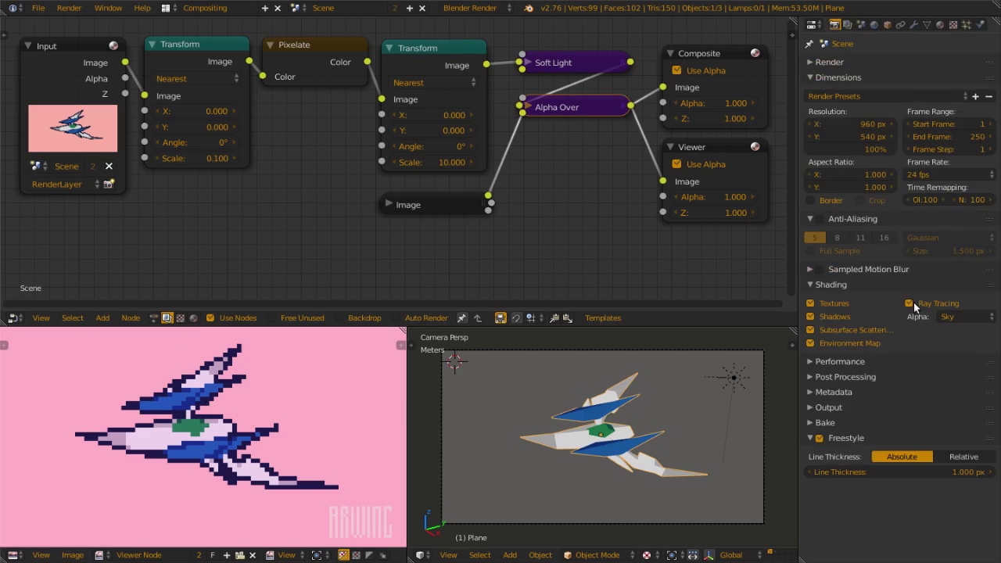
pyautogui.click(956, 314)
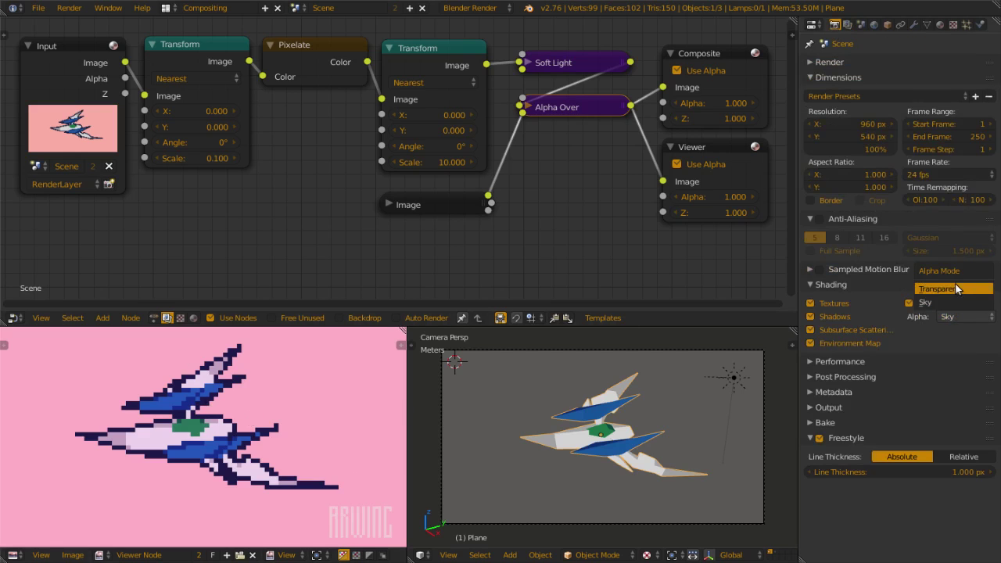
pyautogui.click(955, 291)
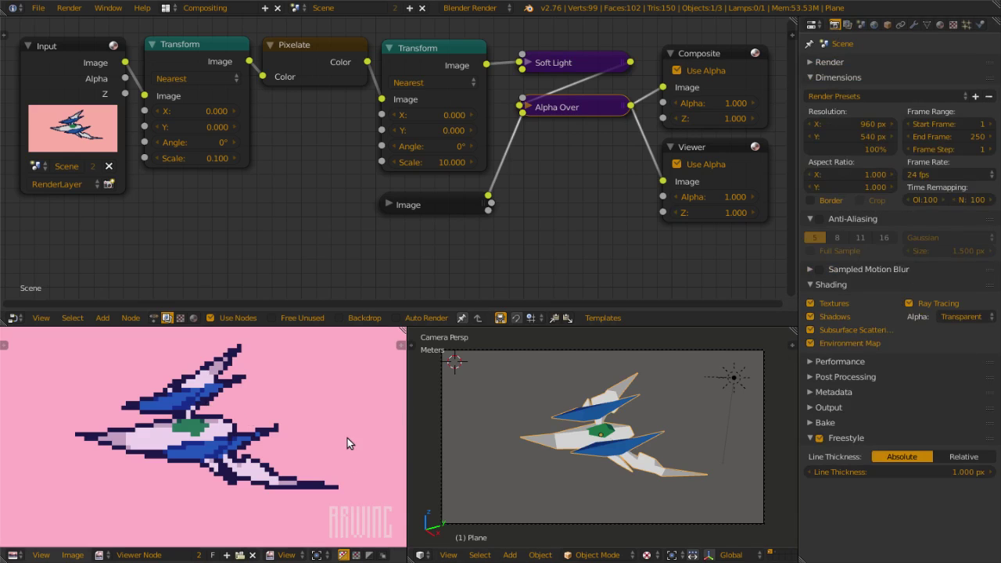
# Step: Render the frame with a transparent background and preview the Soft Light and Alpha Over outputs
pyautogui.press('F12')
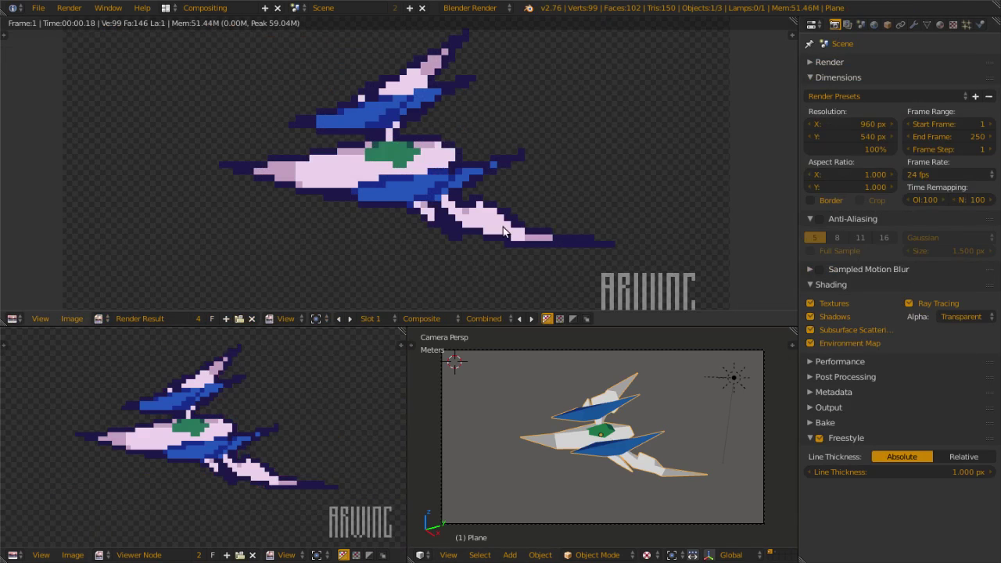
pyautogui.press('Escape')
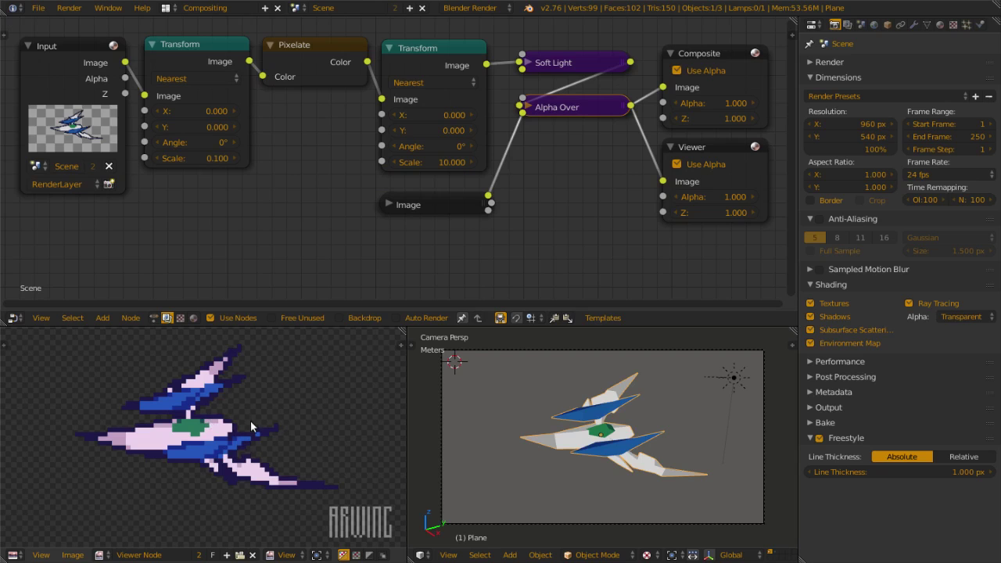
pyautogui.keyDown('ctrl'); pyautogui.keyDown('shift'); pyautogui.click(550, 62); pyautogui.keyUp('shift'); pyautogui.keyUp('ctrl')
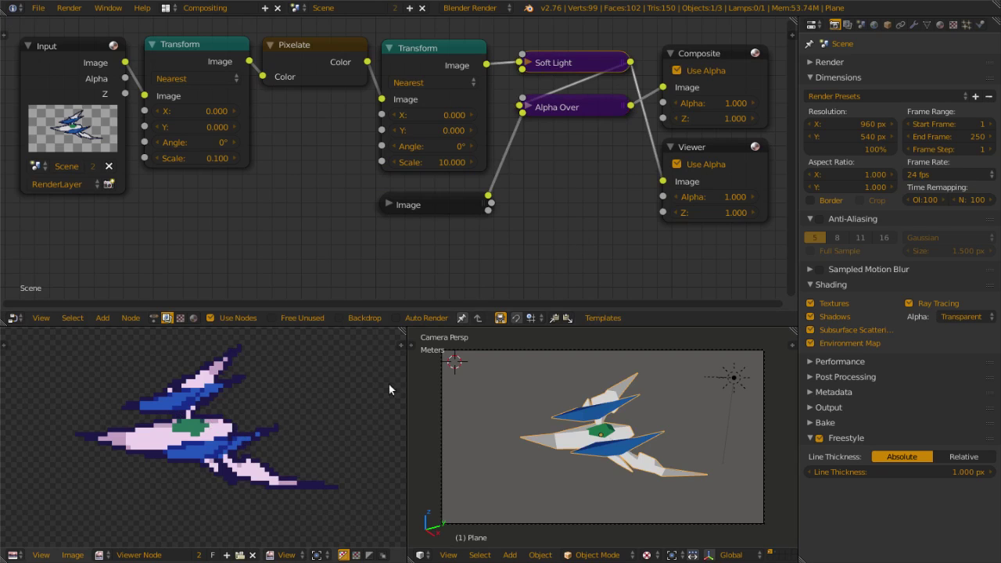
pyautogui.keyDown('ctrl'); pyautogui.keyDown('shift'); pyautogui.click(556, 109); pyautogui.keyUp('shift'); pyautogui.keyUp('ctrl')
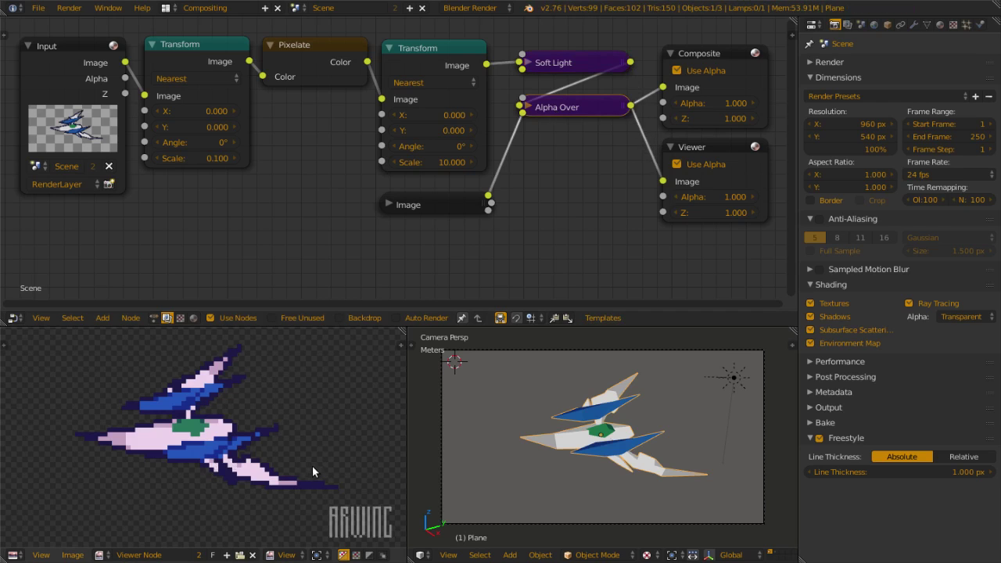
# Step: Set the render's alpha mode to Sky and render the frame again
pyautogui.click(974, 316)
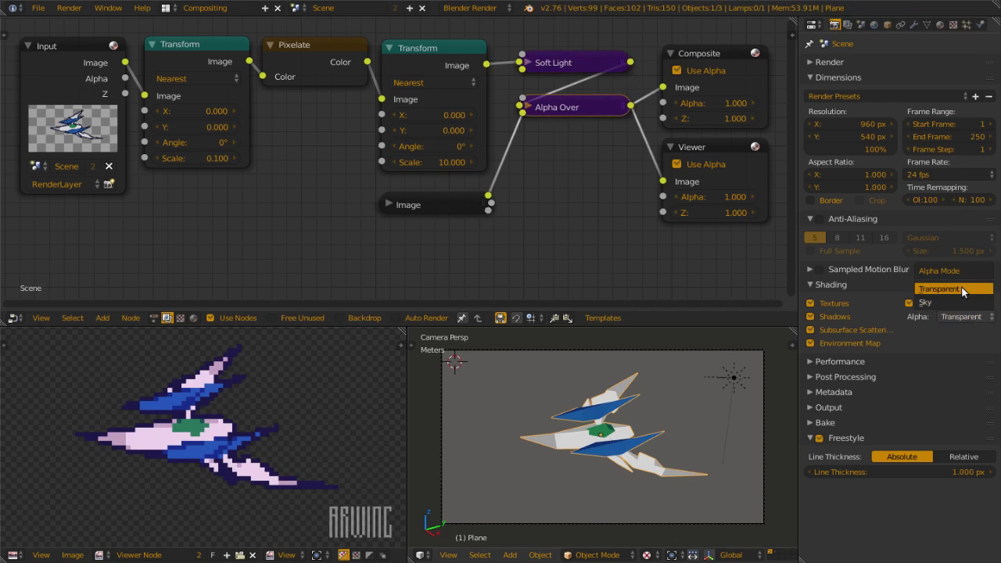
pyautogui.click(951, 302)
pyautogui.press('F12')
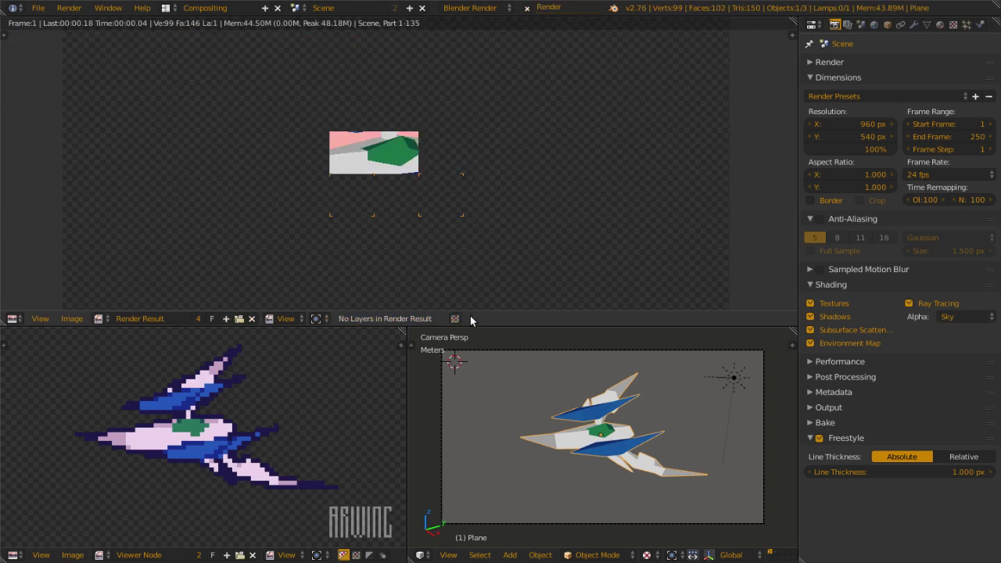
pyautogui.moveTo(435, 154); pyautogui.dragTo(435, 176, button='middle')
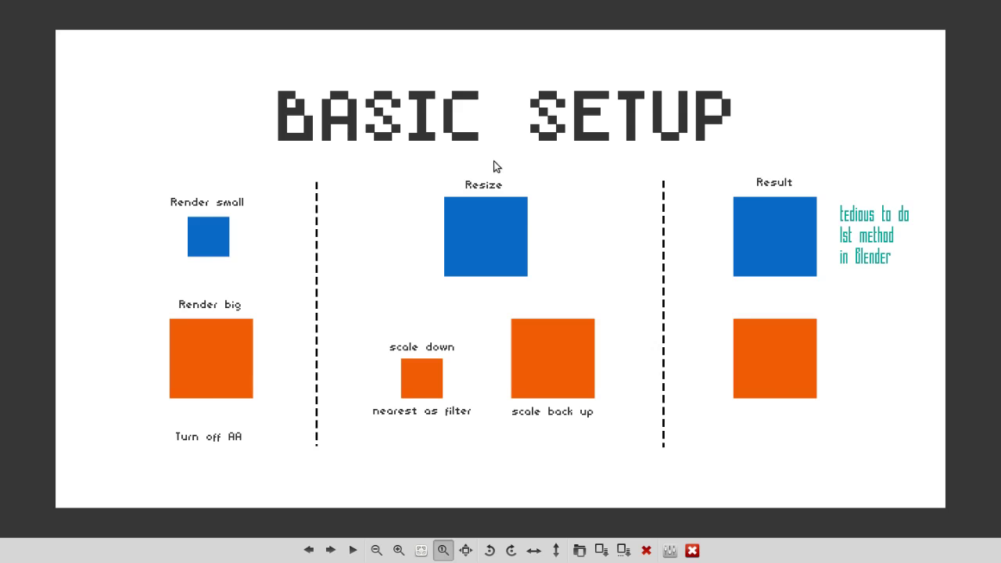
pyautogui.press('Right')
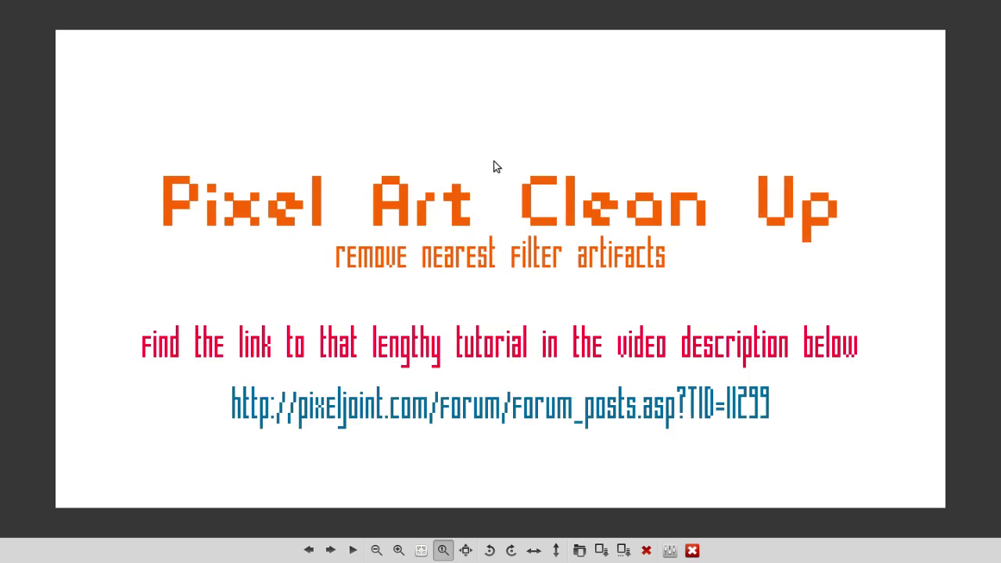